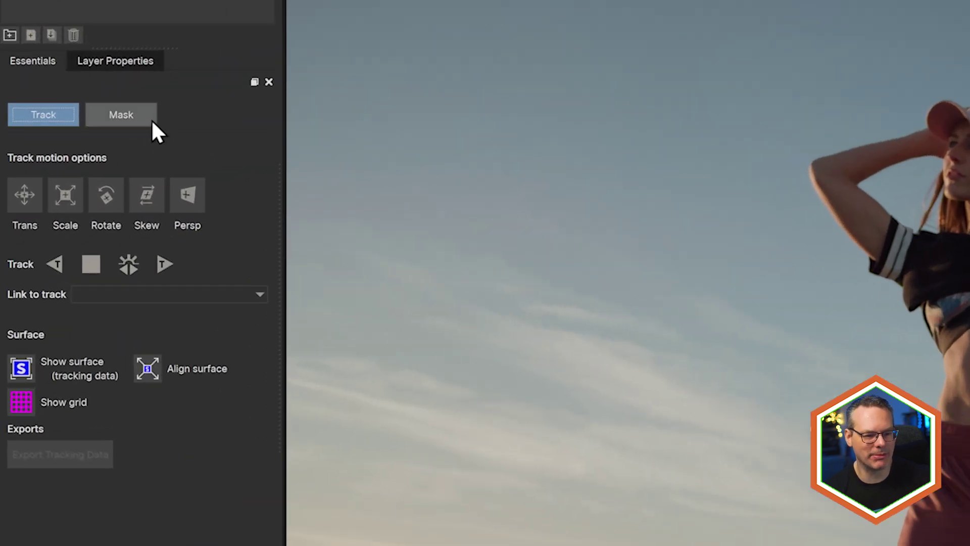
# Switch Layer Properties to Mask mode to reveal the Matte Assist ML options
pyautogui.click(151, 120)
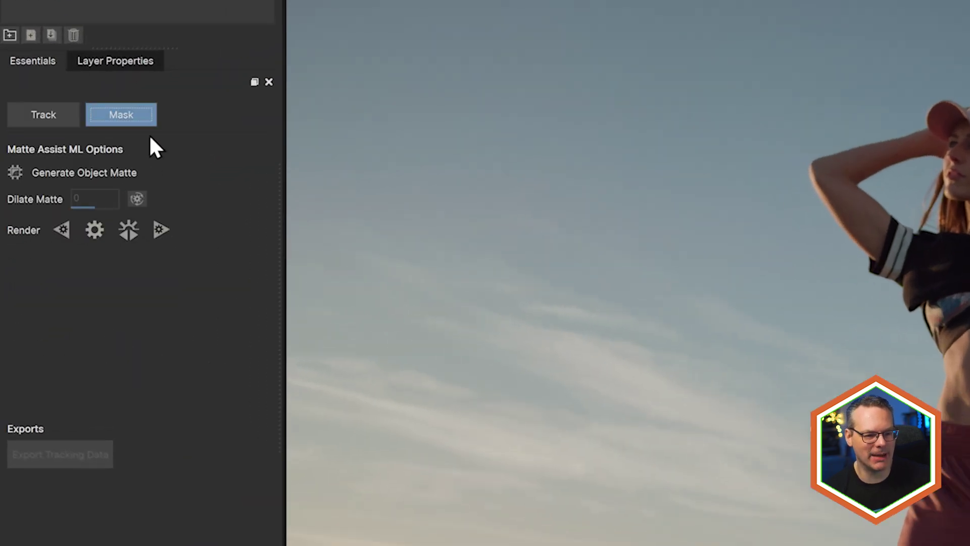
pyautogui.click(71, 122)
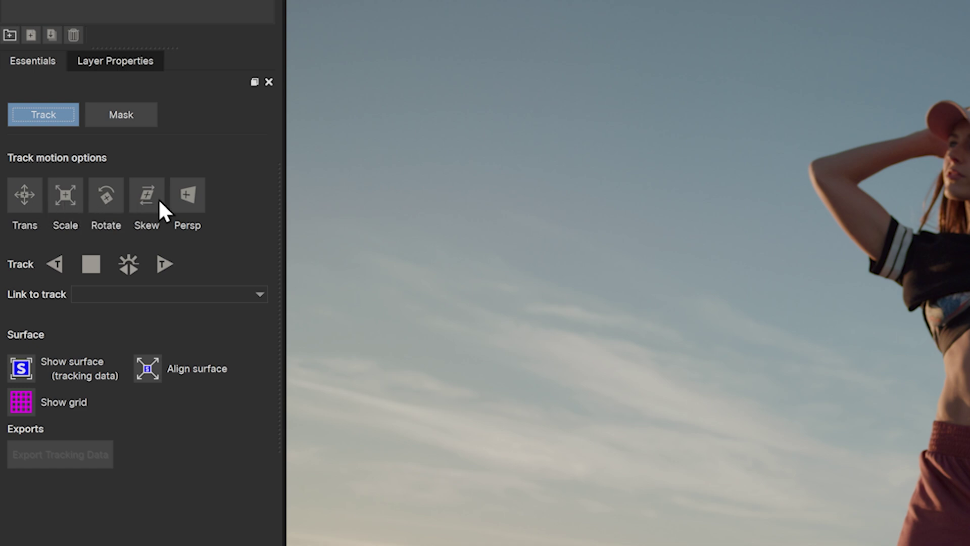
pyautogui.click(146, 113)
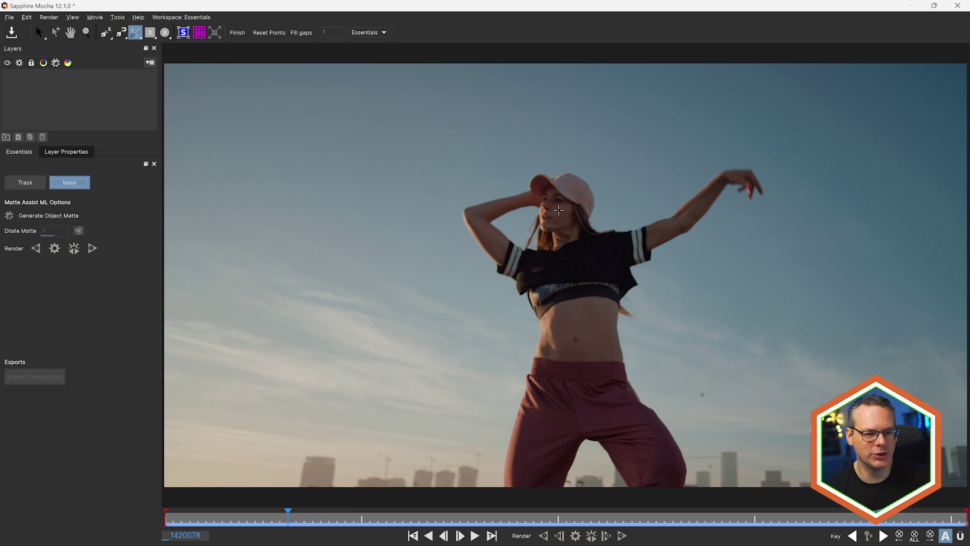
# Build the dancer's object matte by sampling her face, leg, raised arm and pants
pyautogui.click(559, 211)
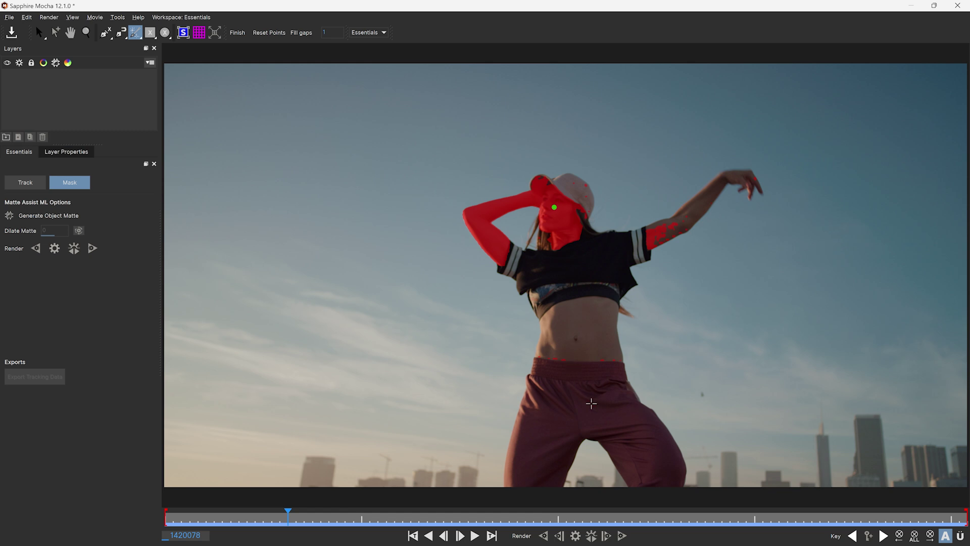
pyautogui.click(650, 470)
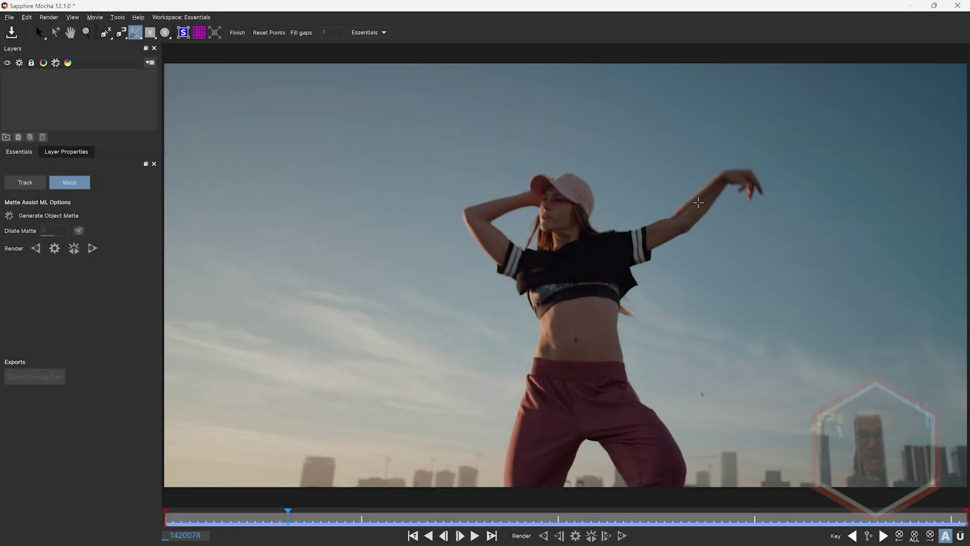
pyautogui.click(700, 203)
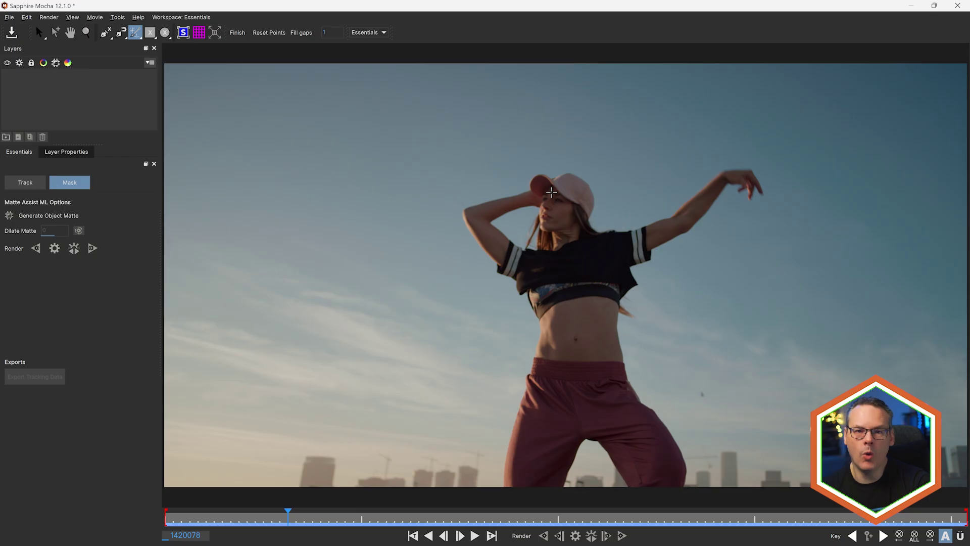
pyautogui.click(536, 469)
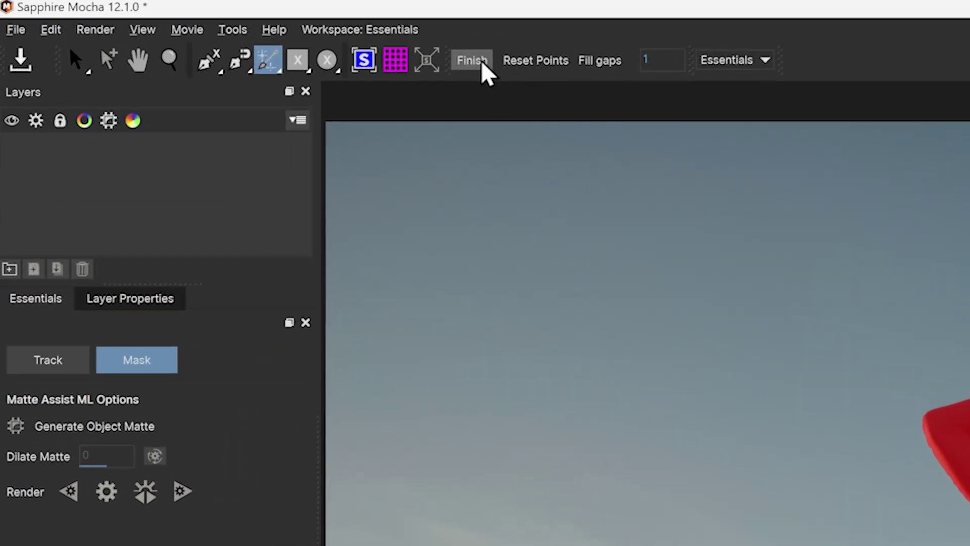
# Convert the dancer matte to a spline layer and render it forward through the clip
pyautogui.click(480, 61)
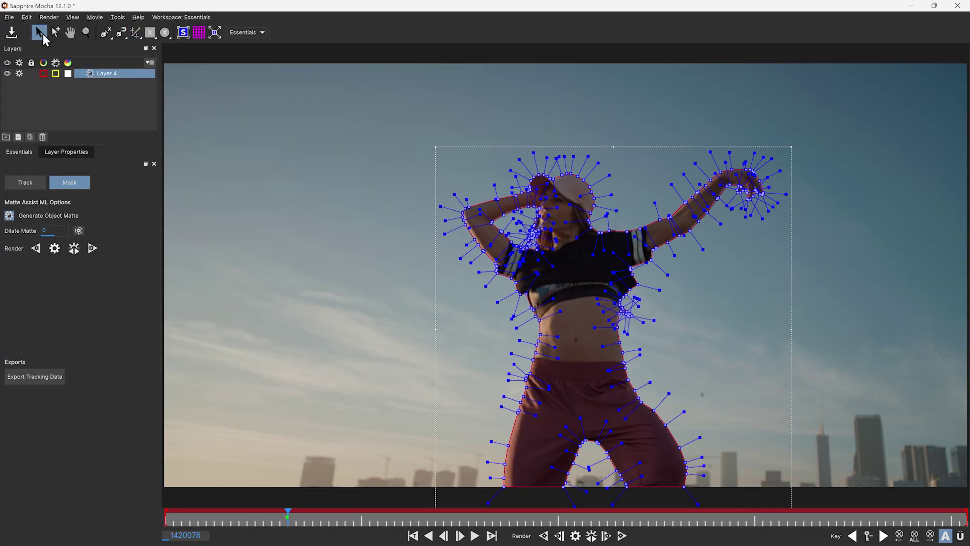
pyautogui.click(624, 535)
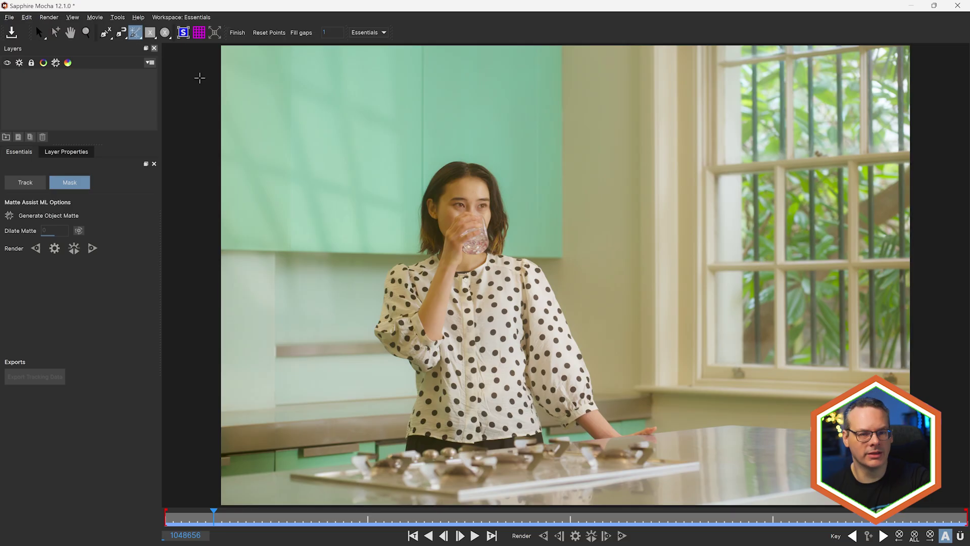
# Matte the drinking woman's head and body, touching up with the add-matte brush at radius 35, then 45
pyautogui.click(471, 188)
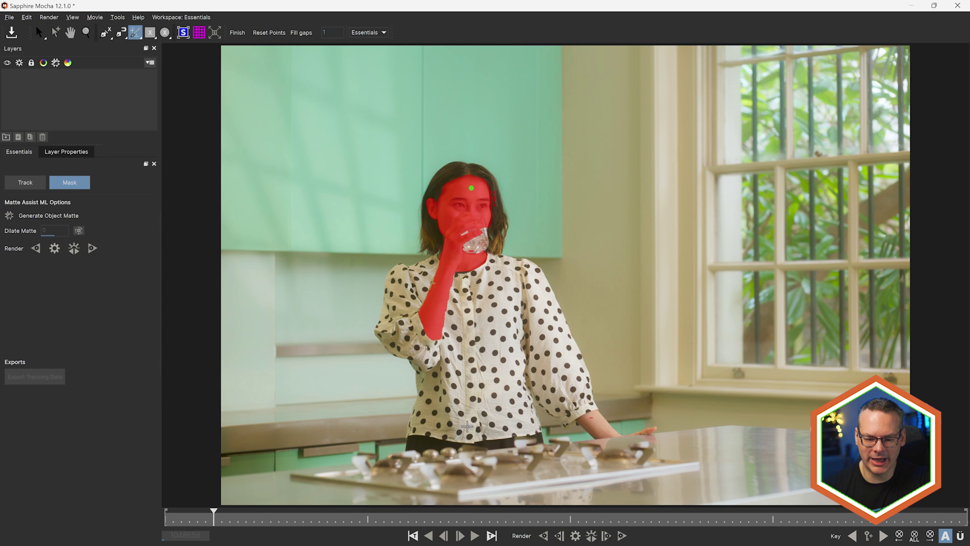
pyautogui.click(467, 426)
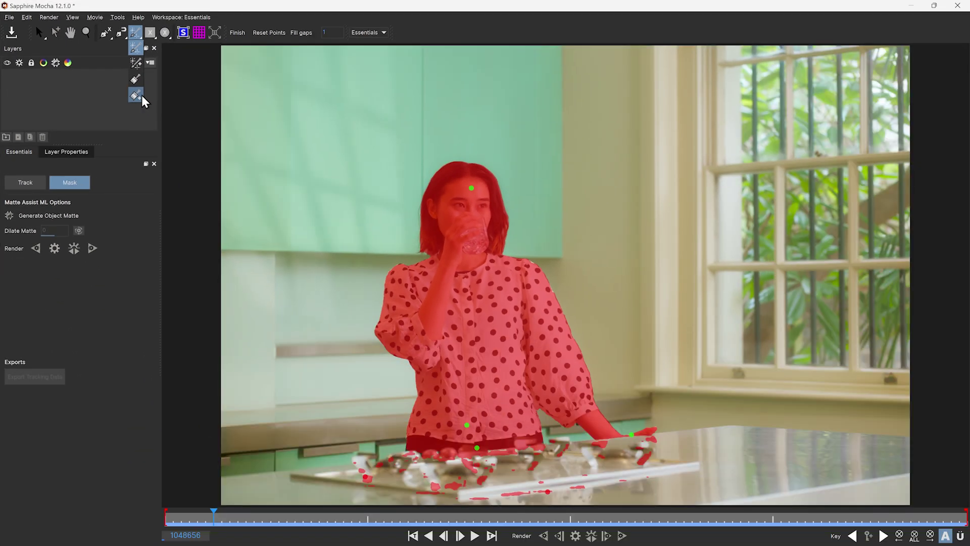
pyautogui.click(275, 212)
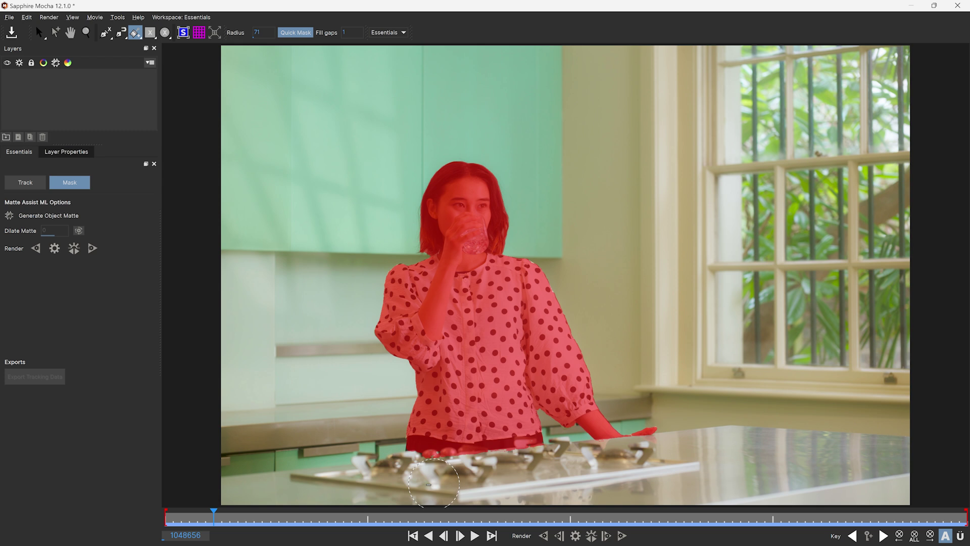
pyautogui.press('[')
pyautogui.press(']')
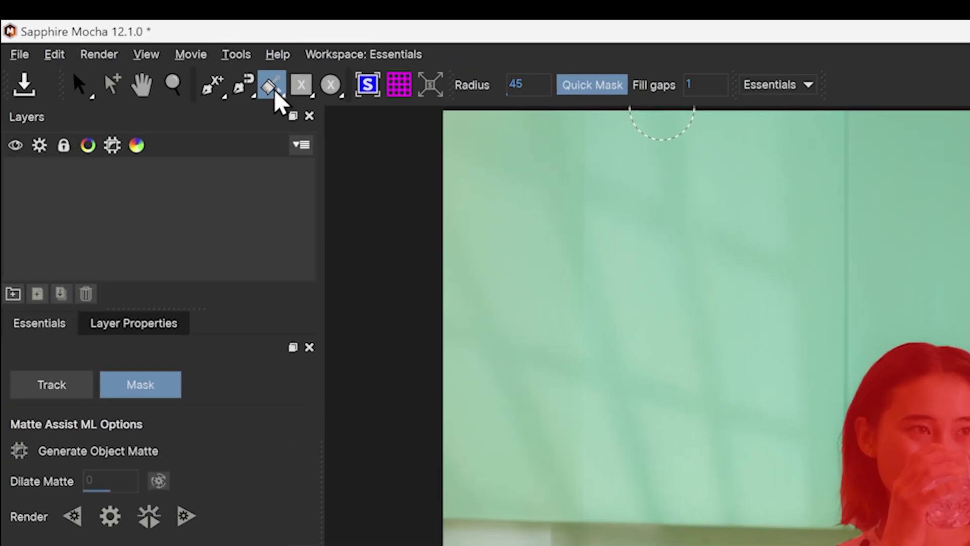
pyautogui.click(275, 92)
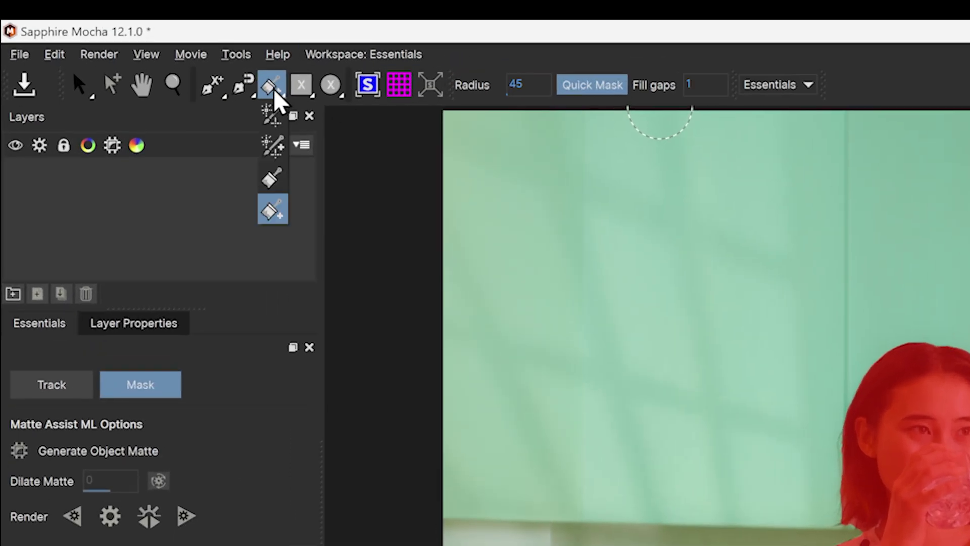
pyautogui.click(285, 120)
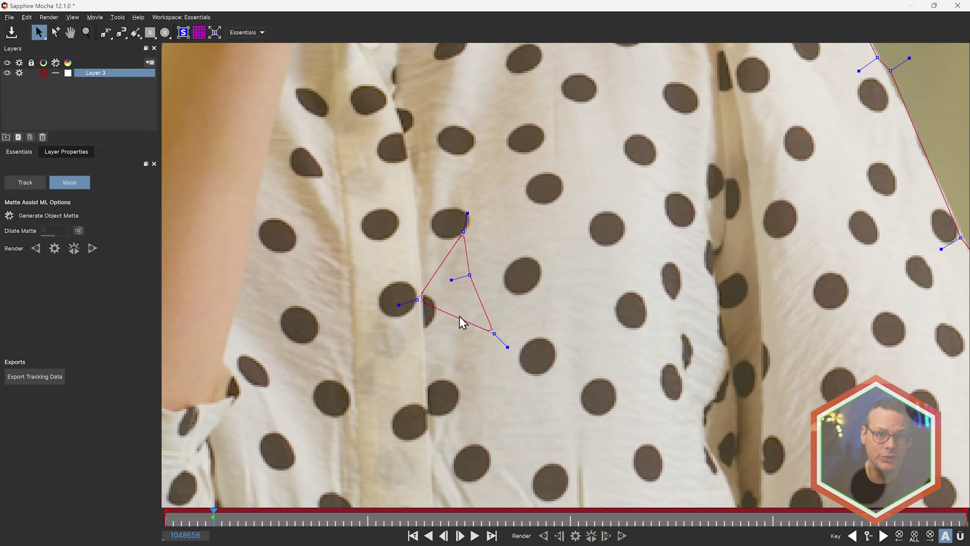
# Delete the stray triangular spline on the woman's shirt
pyautogui.scroll(1, 462, 322)
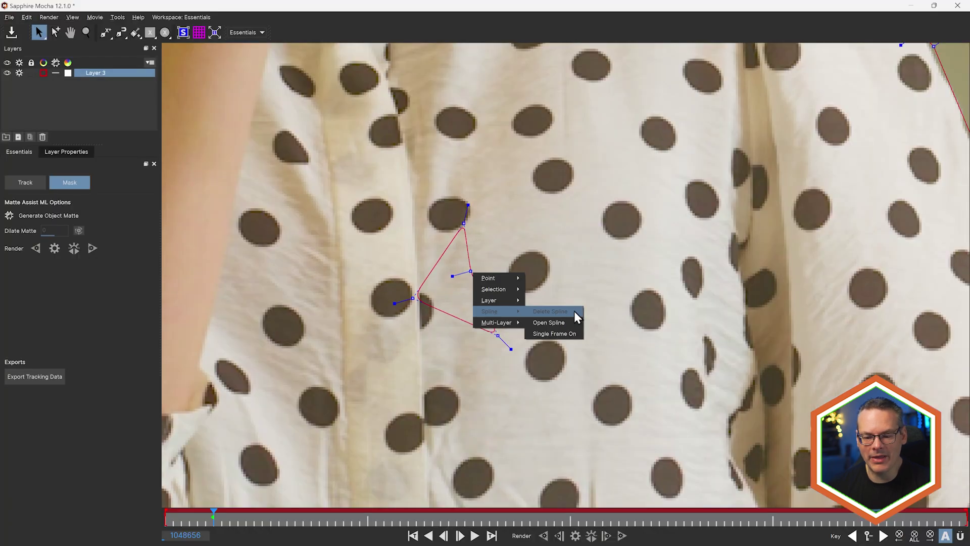
pyautogui.click(619, 328)
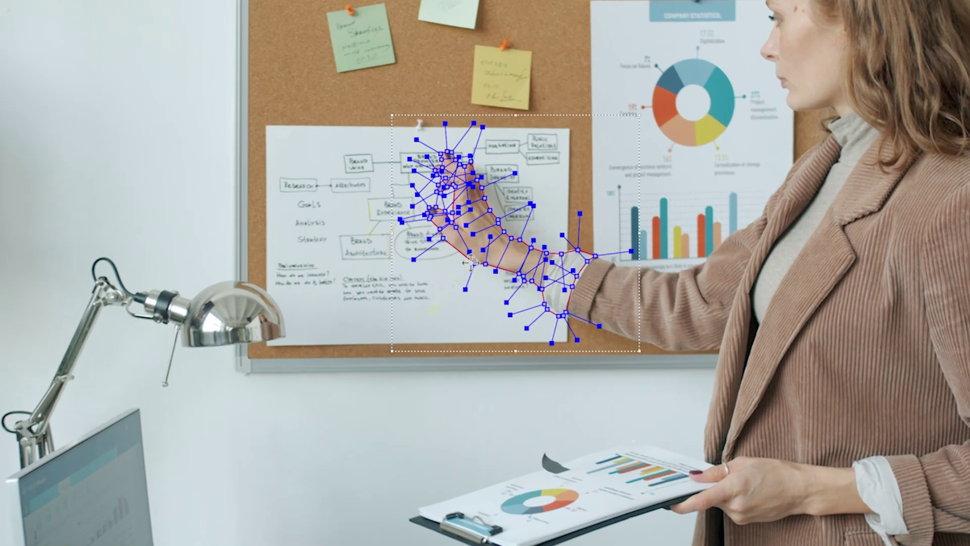
# Set the hand spline to single frame, then generate and render Layer 8's object matte
pyautogui.rightClick(612, 269)
pyautogui.moveTo(465, 339)
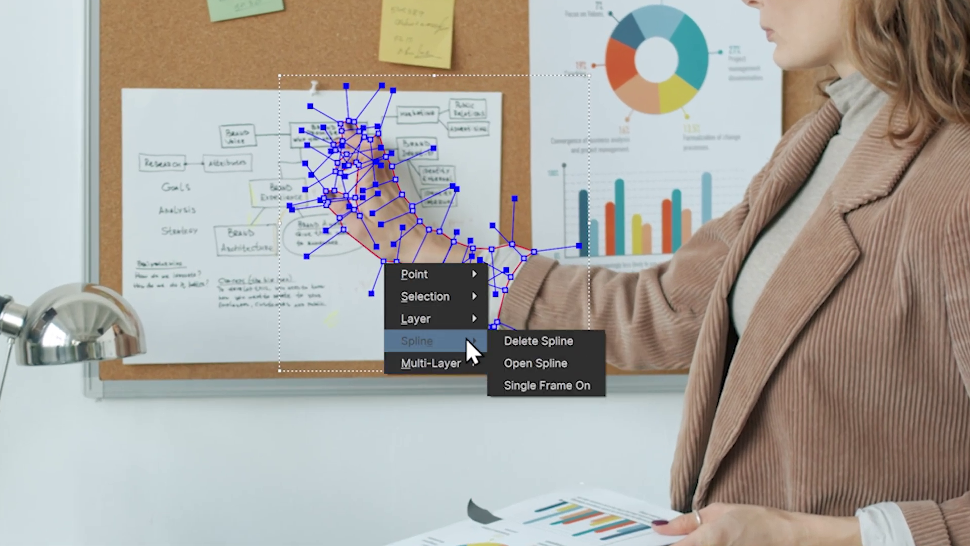
pyautogui.click(553, 386)
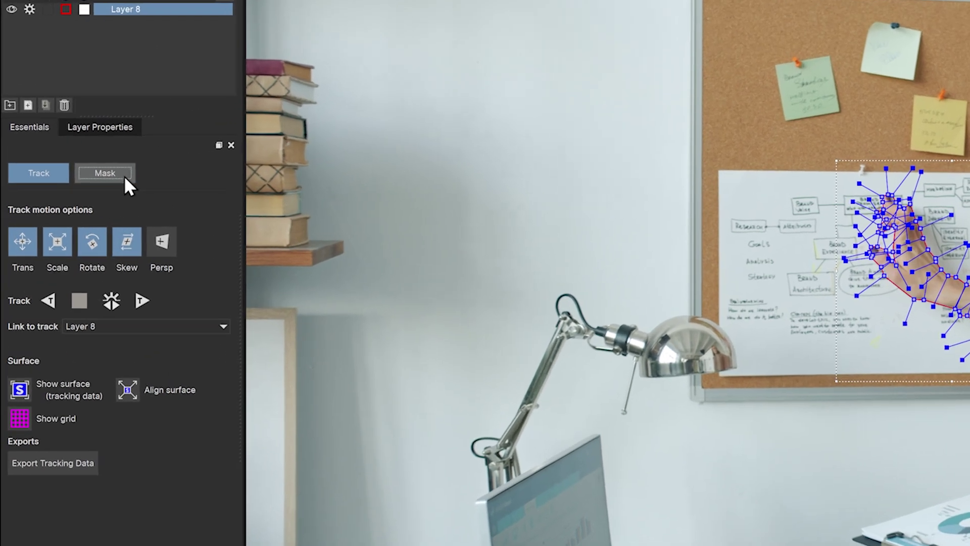
pyautogui.click(84, 186)
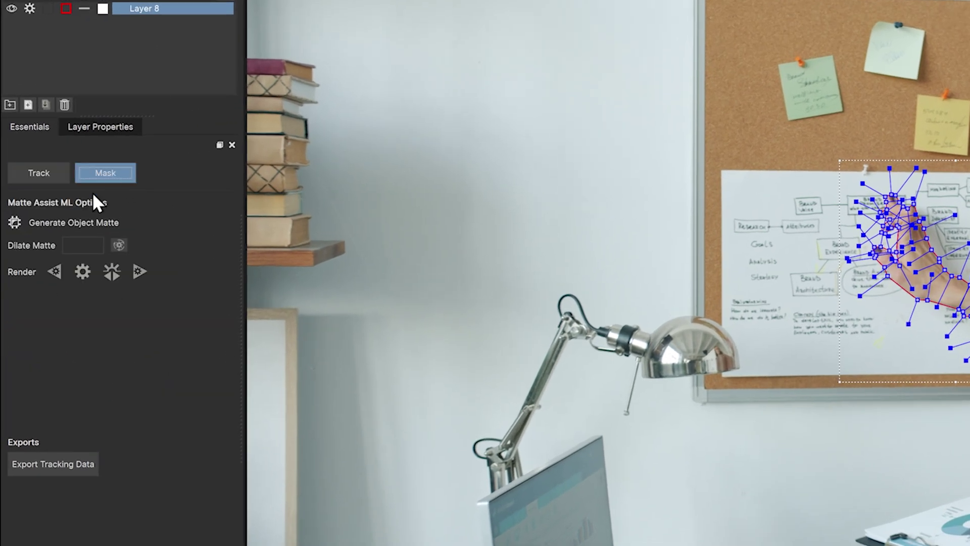
pyautogui.click(9, 224)
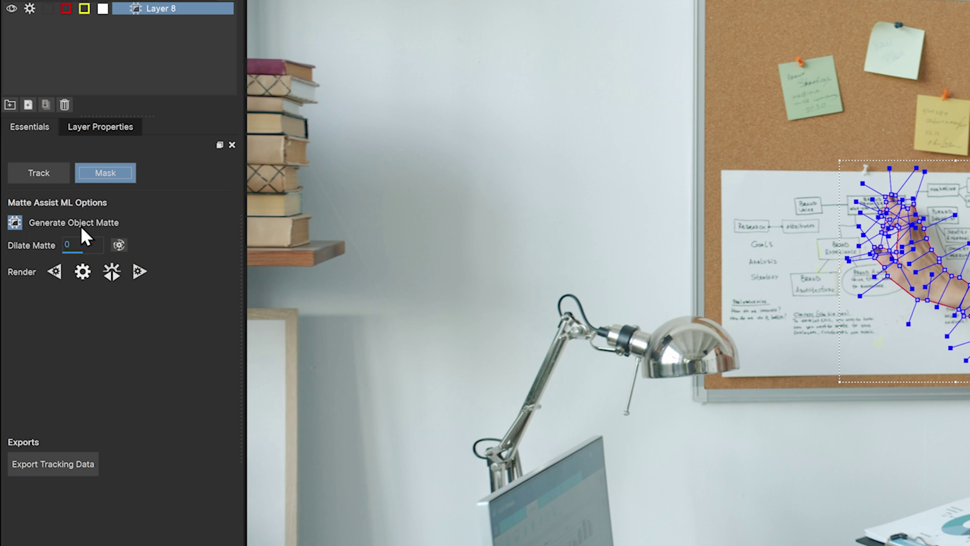
pyautogui.click(112, 271)
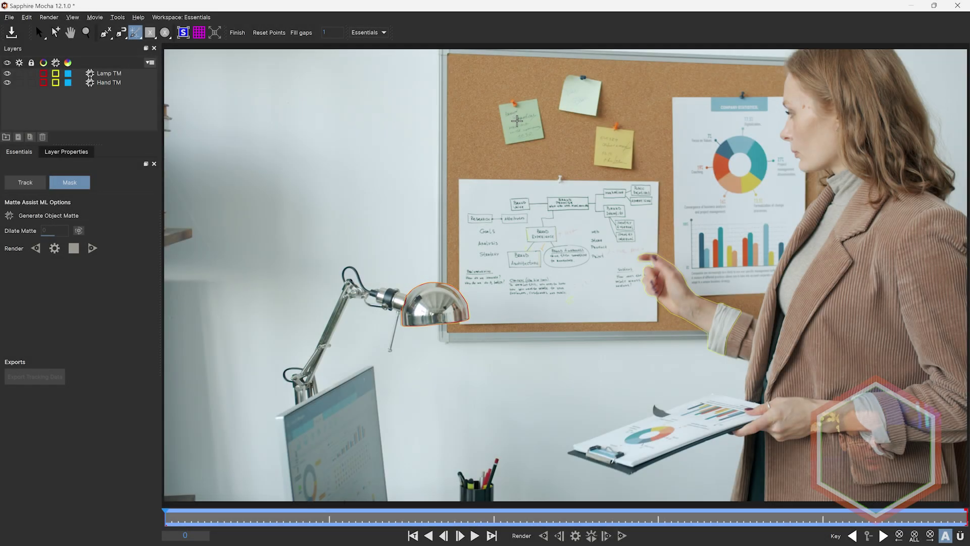
# Matte the three sticky notes and convert them into a spline mask layer
pyautogui.click(135, 33)
pyautogui.click(517, 121)
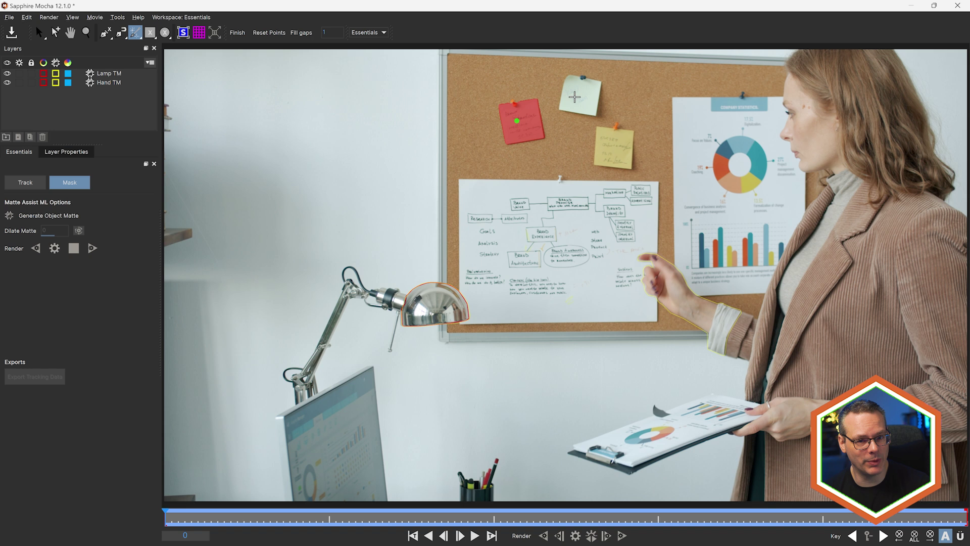
pyautogui.click(578, 96)
pyautogui.click(611, 155)
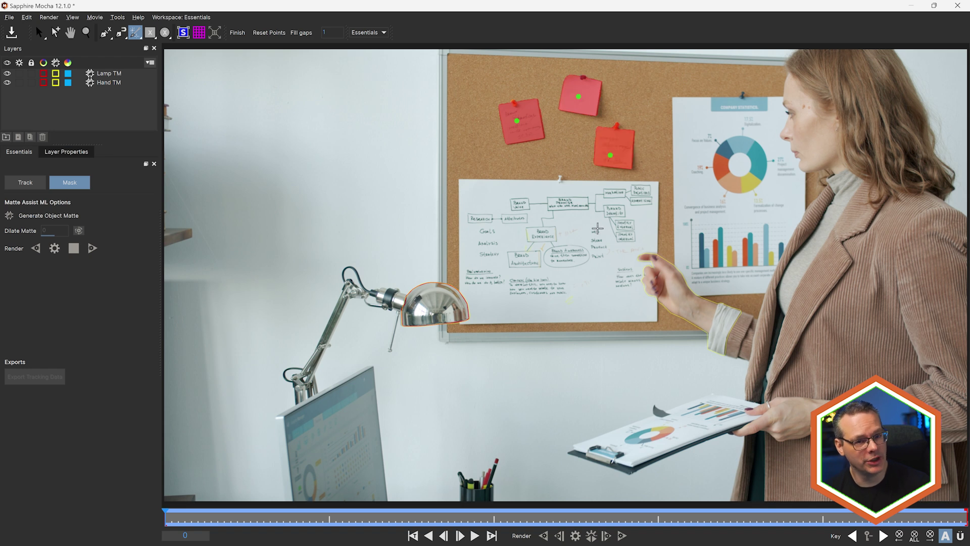
pyautogui.click(39, 31)
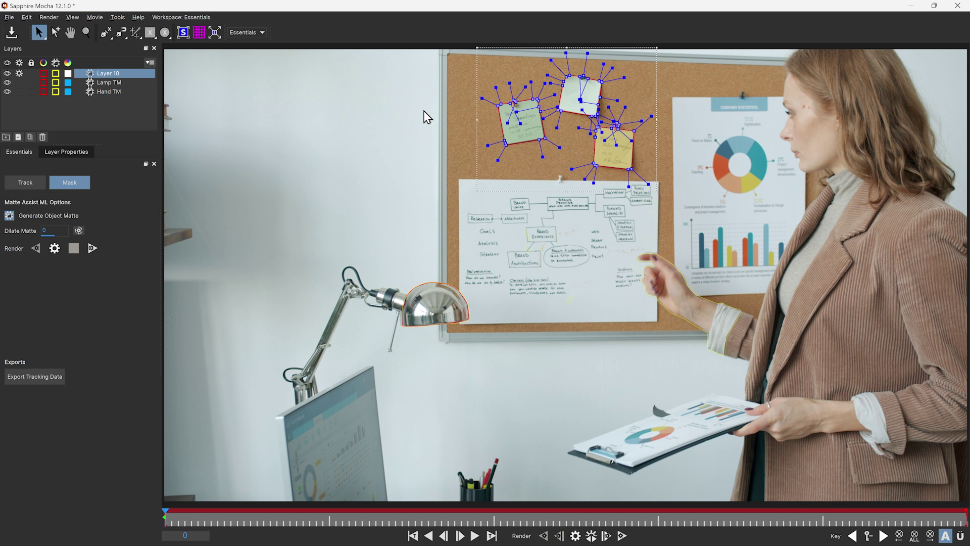
# Turn Single Frame off for all three sticky-note splines
pyautogui.rightClick(537, 141)
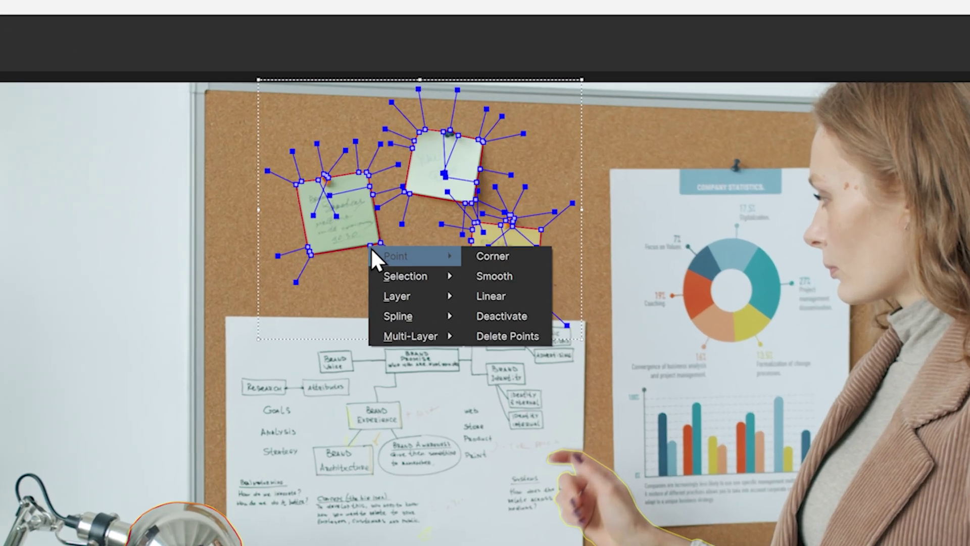
pyautogui.moveTo(563, 181)
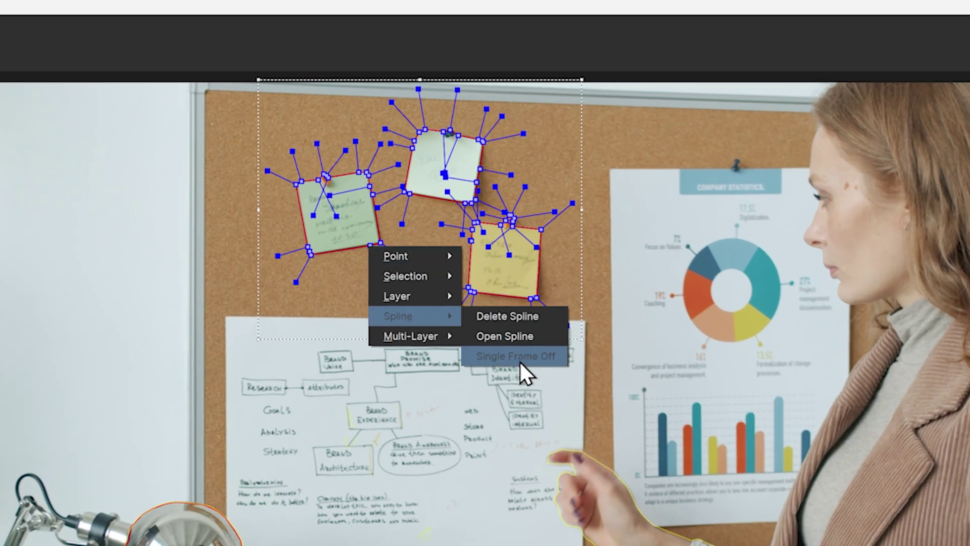
pyautogui.click(547, 357)
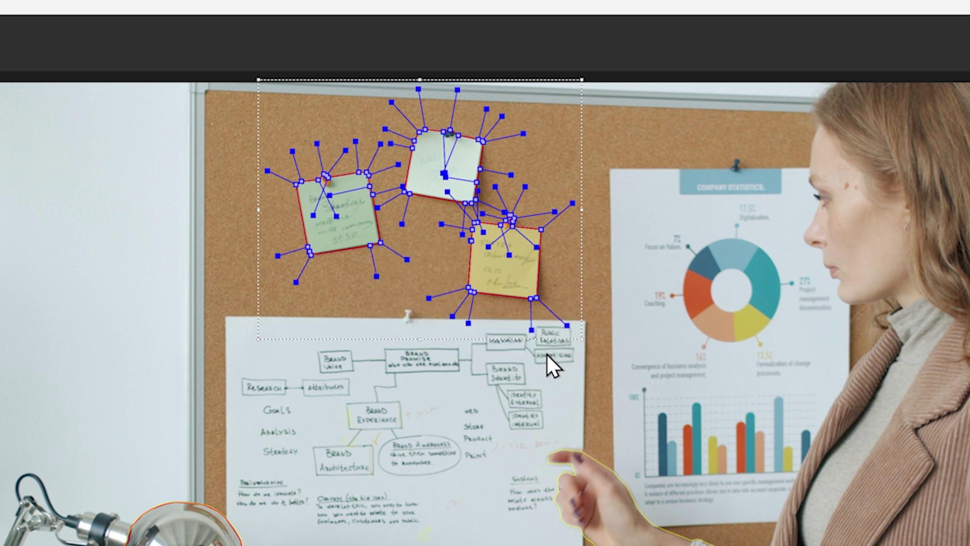
pyautogui.rightClick(474, 203)
pyautogui.moveTo(481, 217)
pyautogui.moveTo(536, 273)
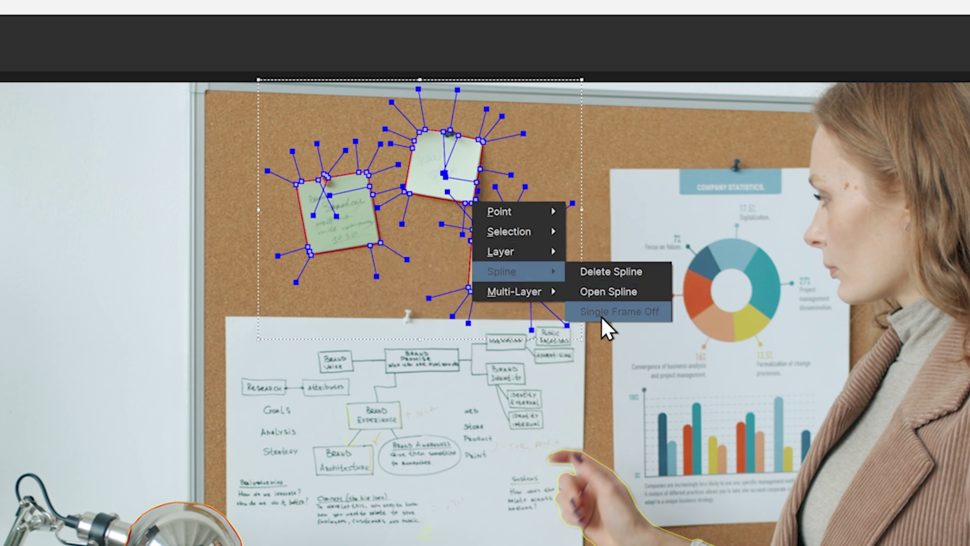
pyautogui.click(601, 314)
pyautogui.rightClick(532, 296)
pyautogui.moveTo(577, 374)
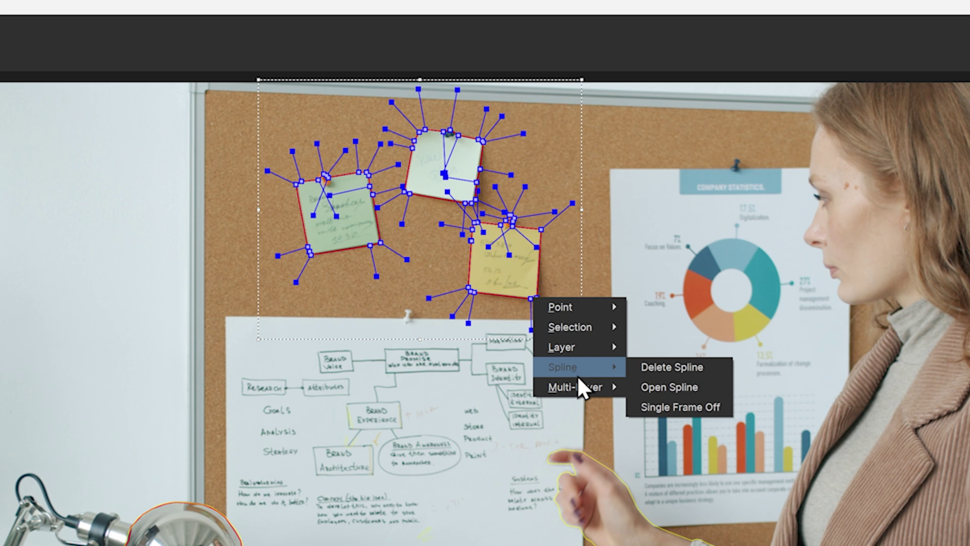
pyautogui.click(662, 406)
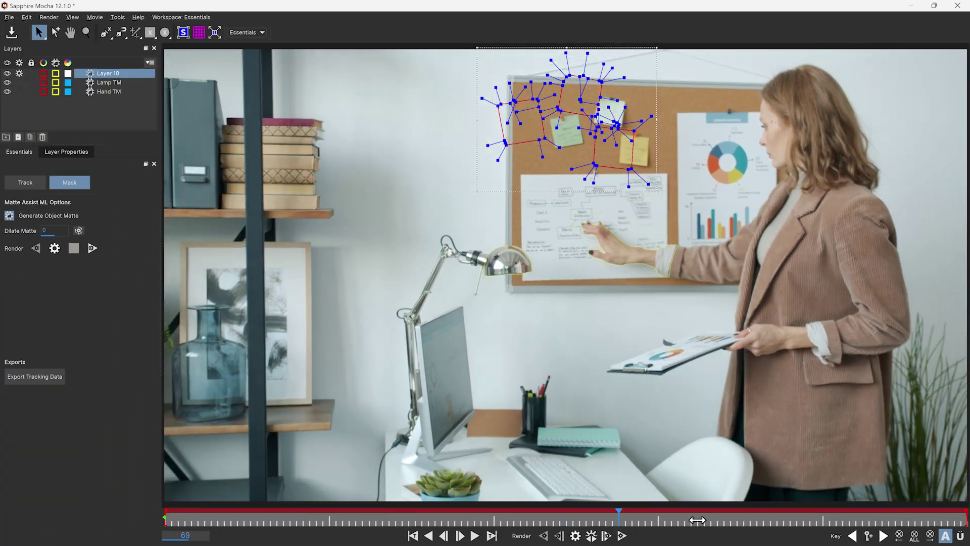
# From frame 0, generate the sticky notes' object matte and rename the layer 'Post its'
pyautogui.moveTo(698, 520); pyautogui.dragTo(94, 461)
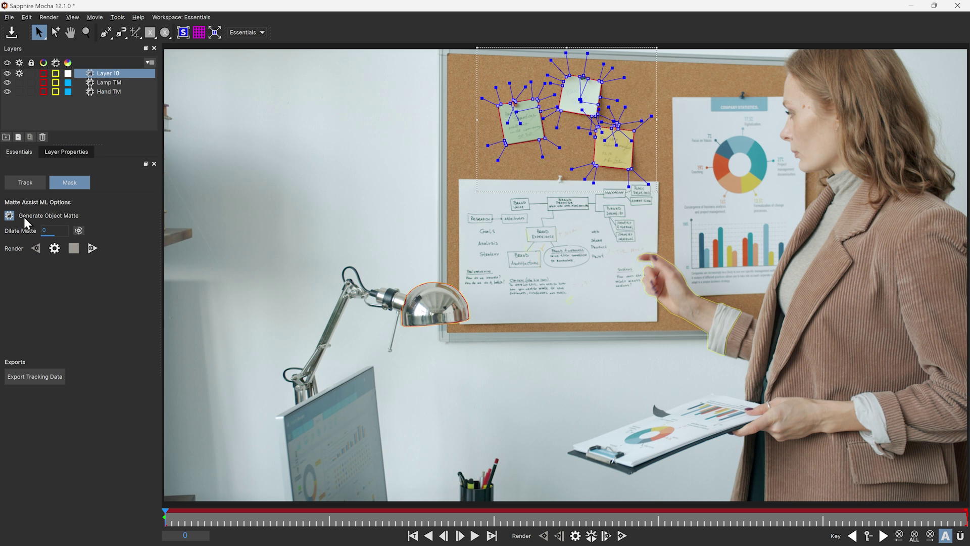
pyautogui.click(9, 215)
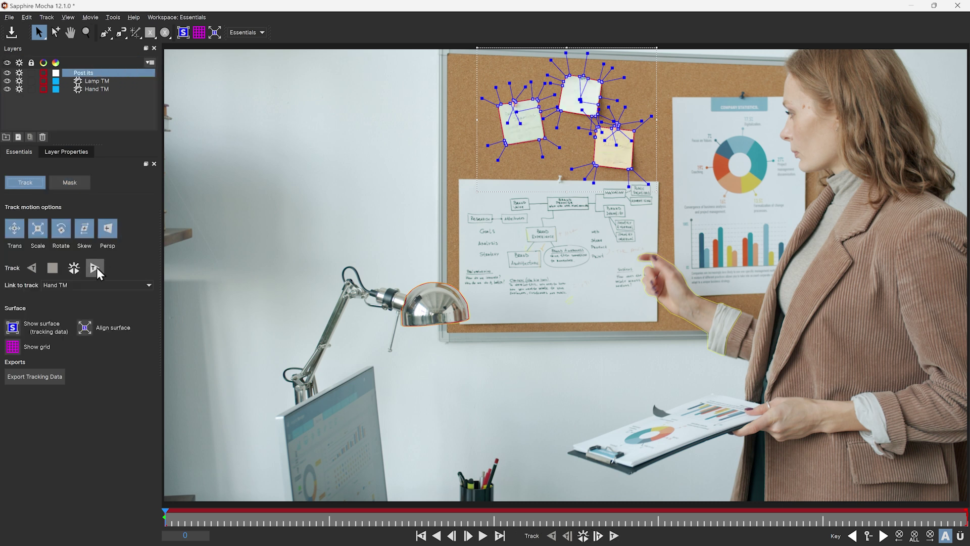
pyautogui.click(95, 268)
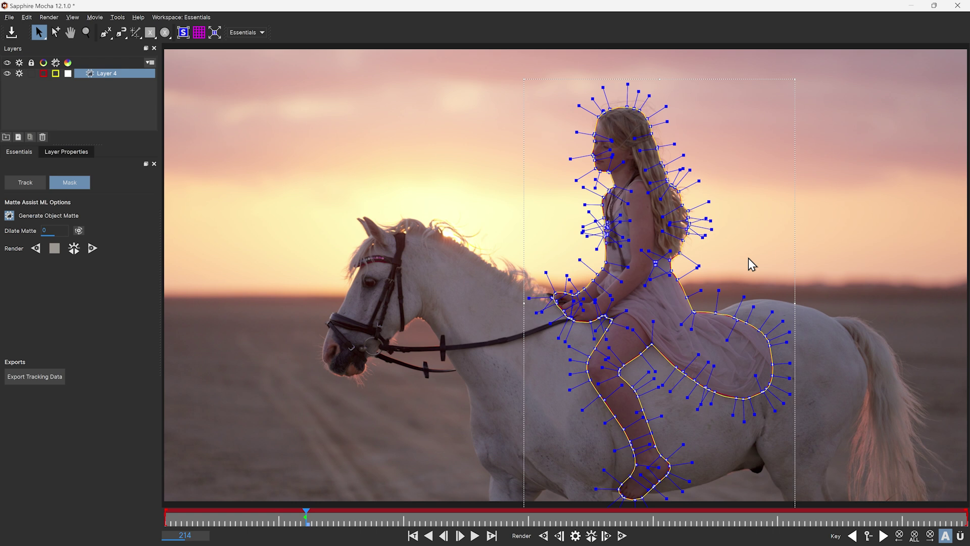
# Zoom and pan along the rider's dress and hair to inspect the mask edges
pyautogui.scroll(10, 729, 355)
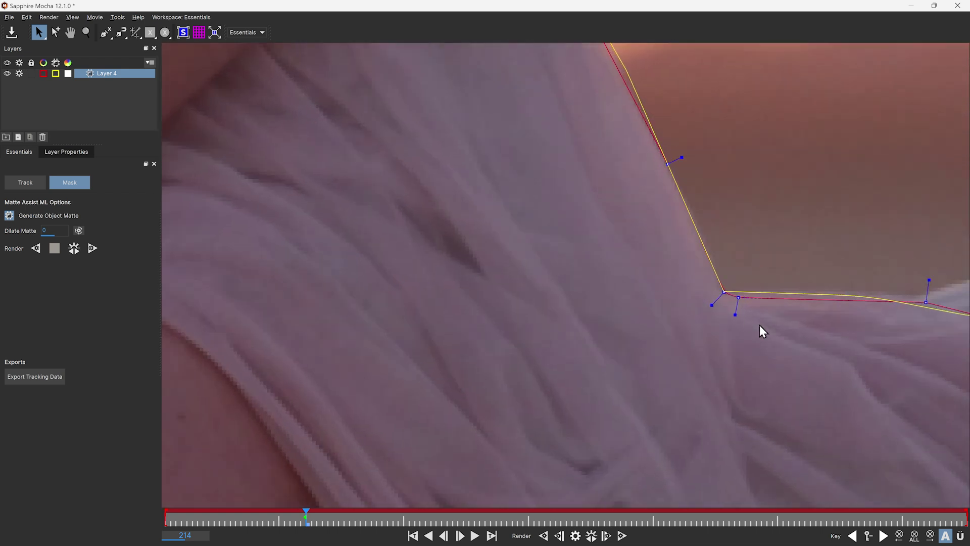
pyautogui.moveTo(760, 325); pyautogui.dragTo(557, 335)
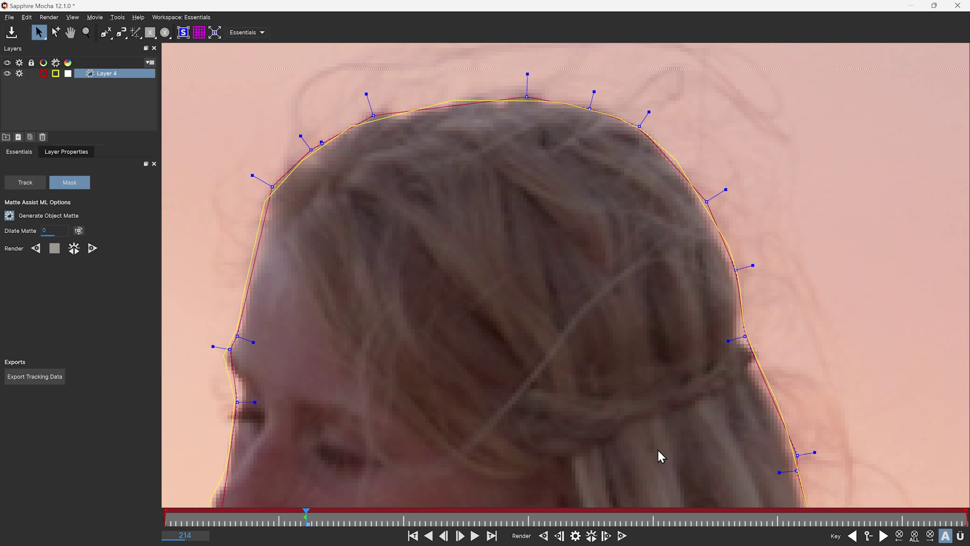
pyautogui.scroll(-3, 658, 449)
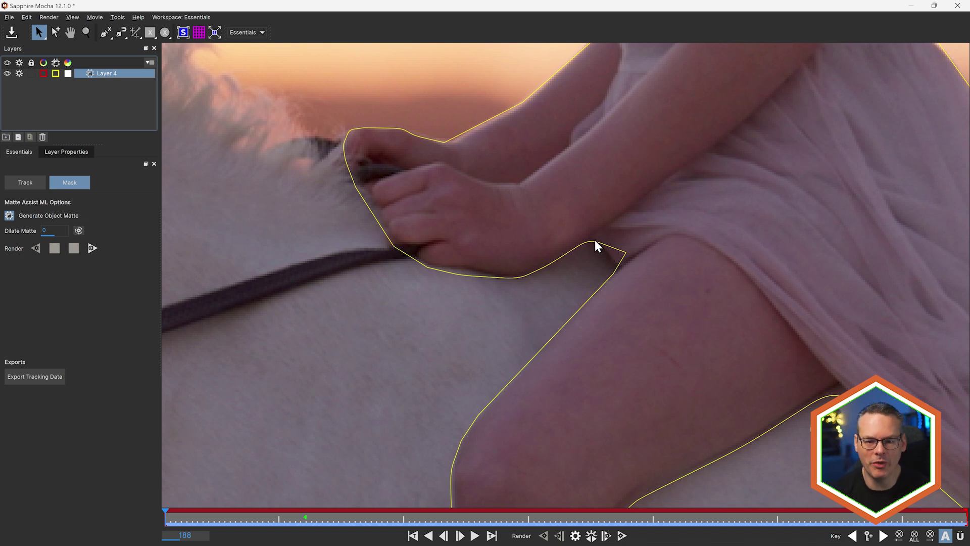
pyautogui.scroll(-3, 472, 271)
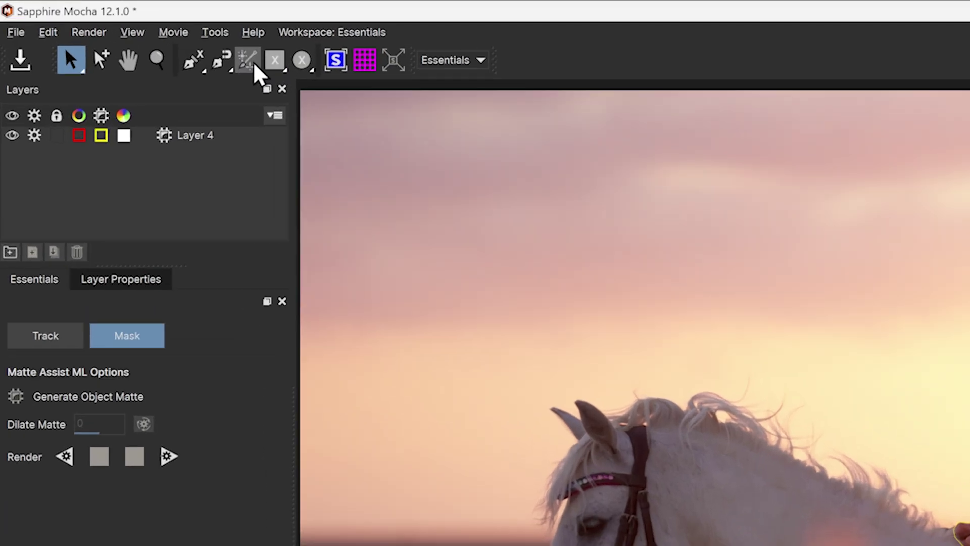
# With the AI object-matte point tool, sample the rider's hair and body, then finish
pyautogui.click(254, 65)
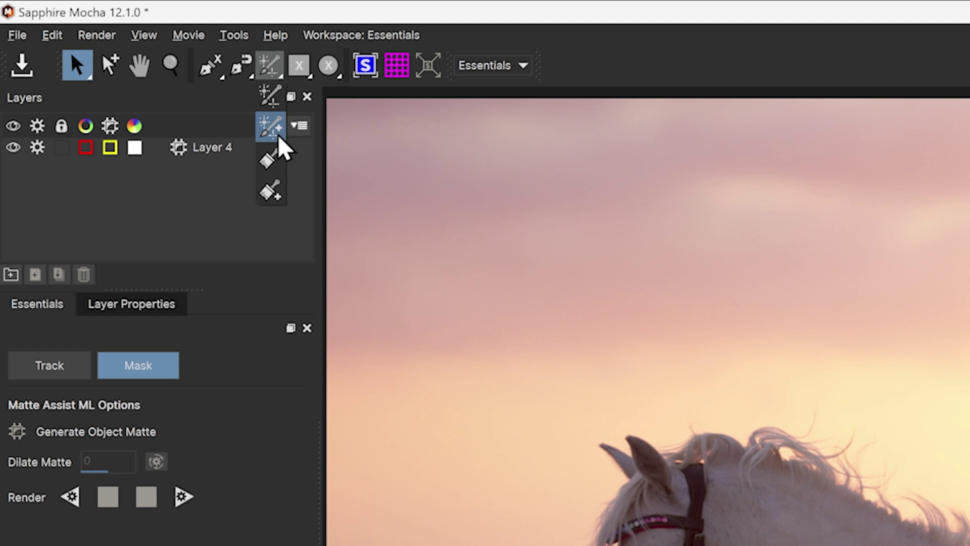
pyautogui.click(279, 139)
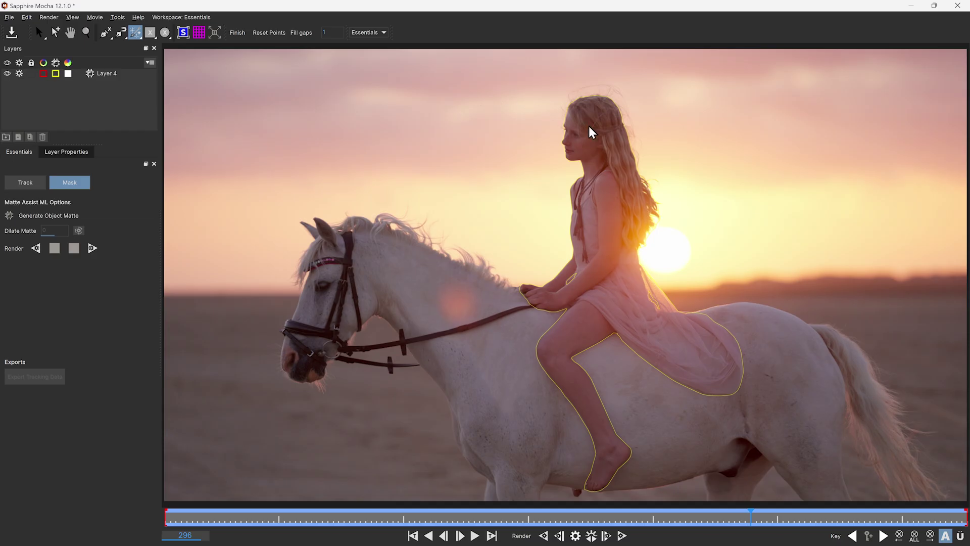
pyautogui.click(590, 121)
pyautogui.click(601, 445)
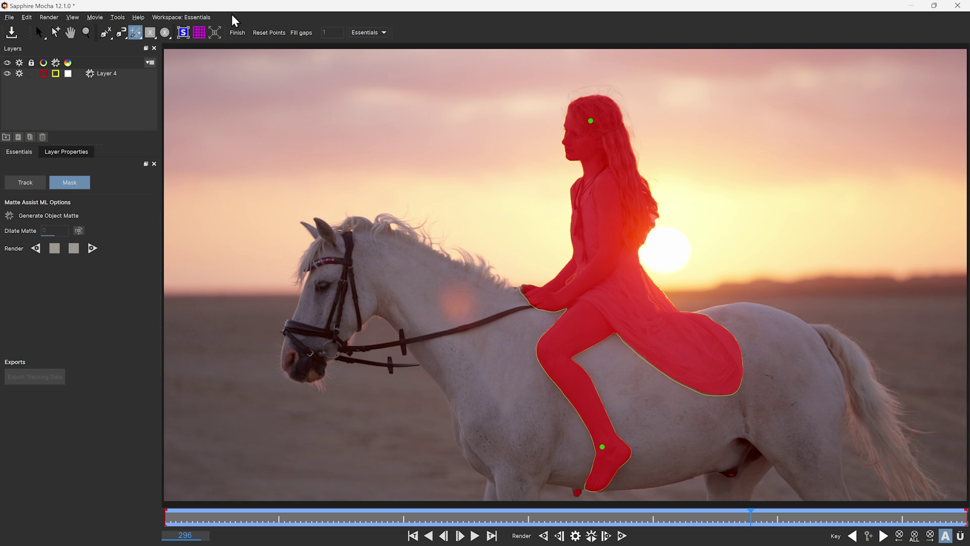
pyautogui.click(237, 34)
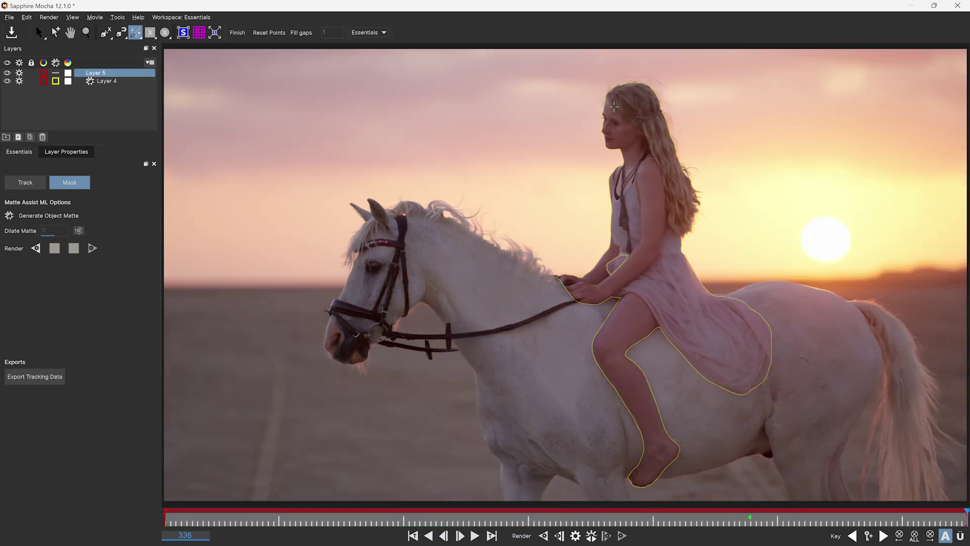
# On a later reference frame, sample hair, body and lower dress, then convert to splines
pyautogui.click(626, 106)
pyautogui.click(597, 285)
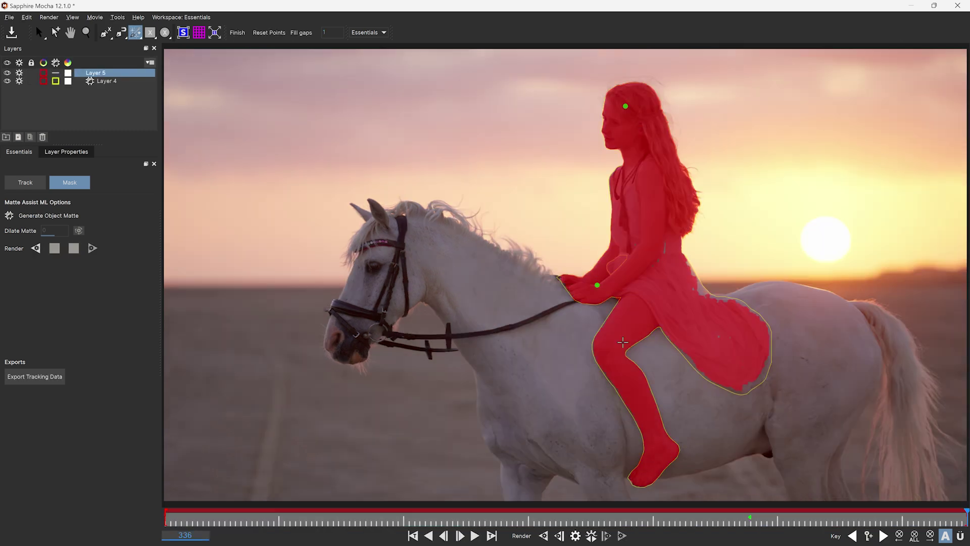
pyautogui.click(748, 381)
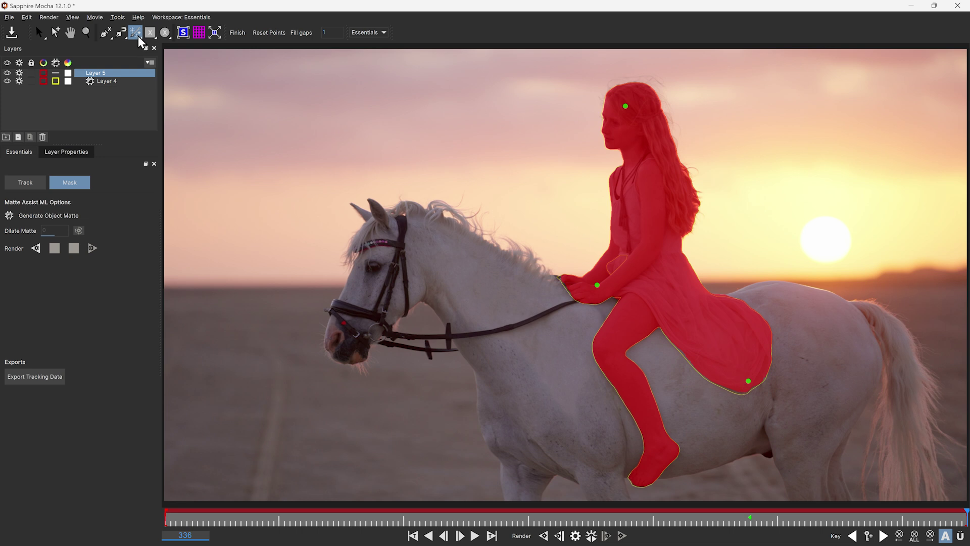
pyautogui.click(236, 32)
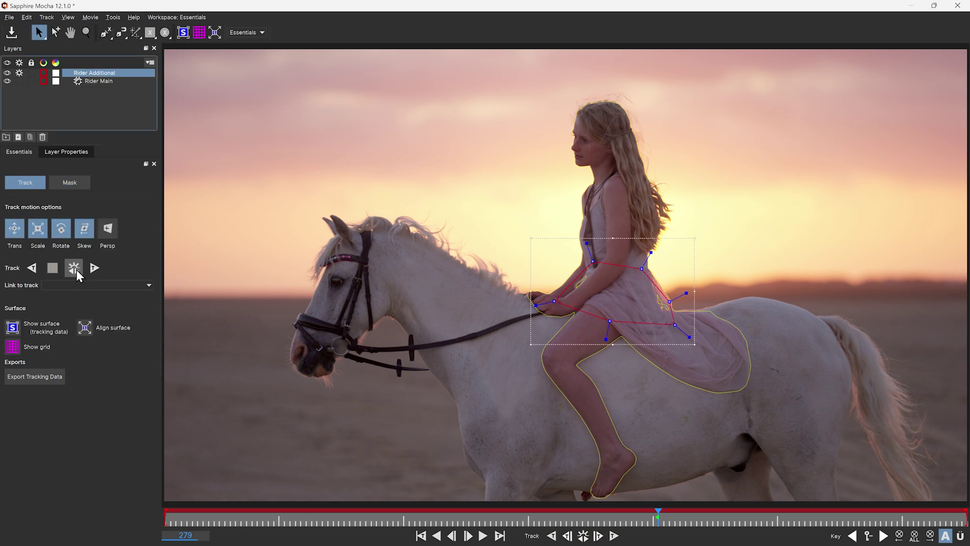
# Track the Rider Additional shape forward through the horse clip
pyautogui.click(76, 268)
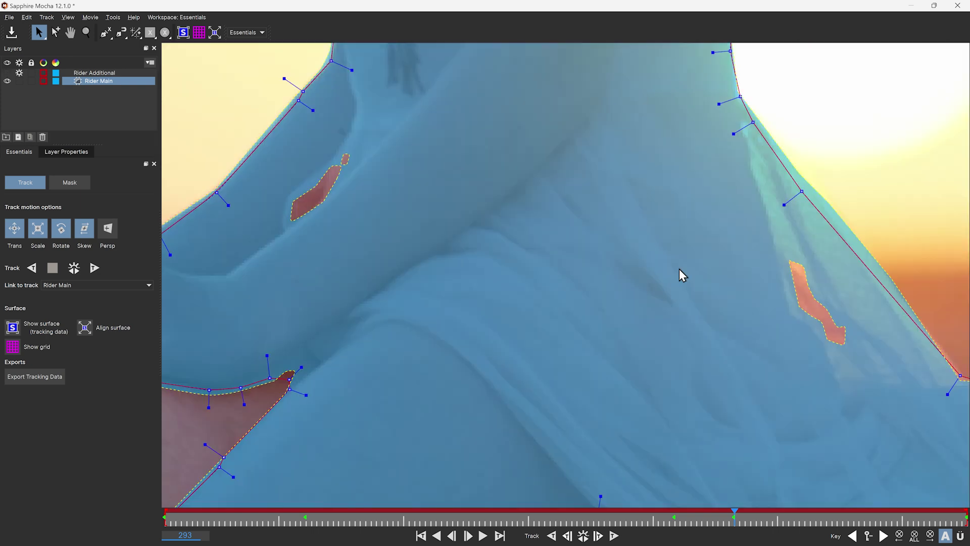
# Render the Rider Main object matte forward from the Mask tab's Matte Assist ML options
pyautogui.click(70, 182)
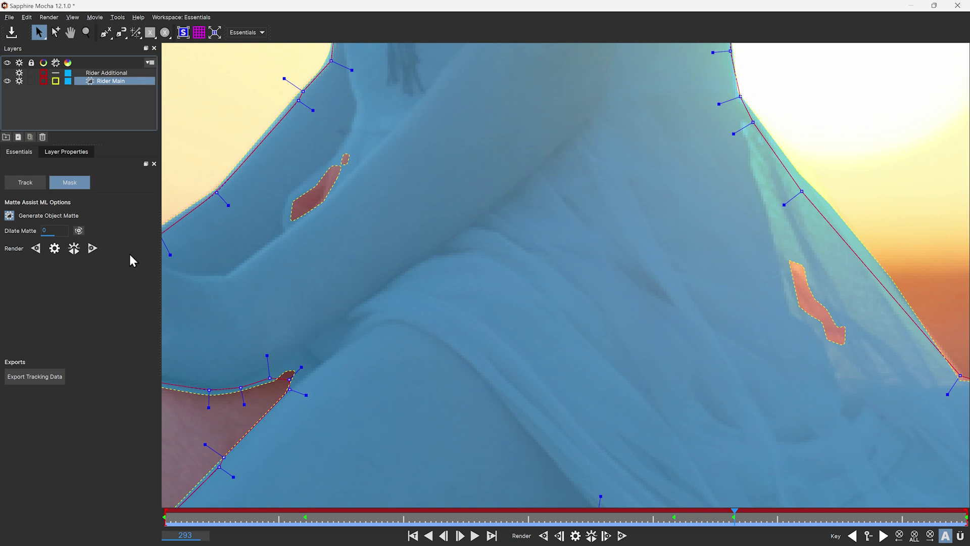
pyautogui.click(54, 248)
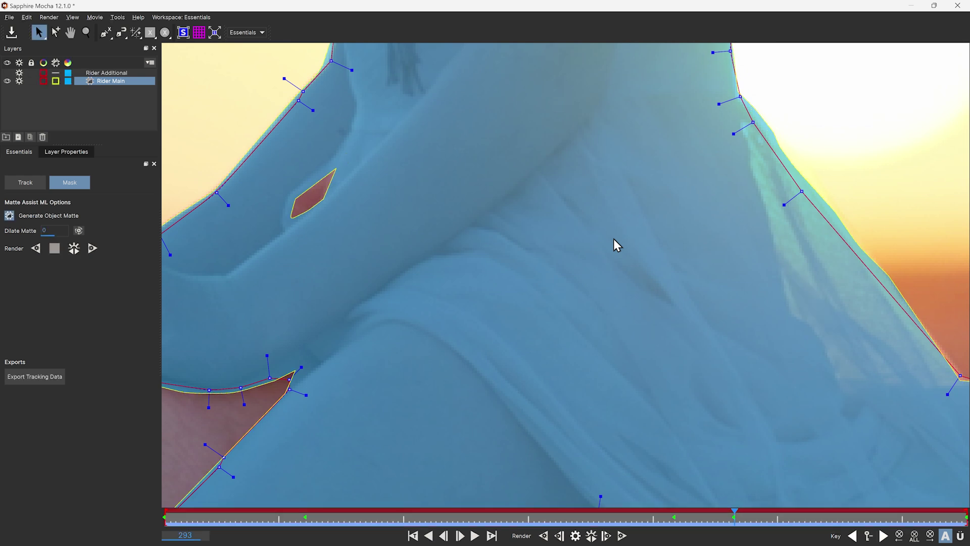
pyautogui.click(78, 252)
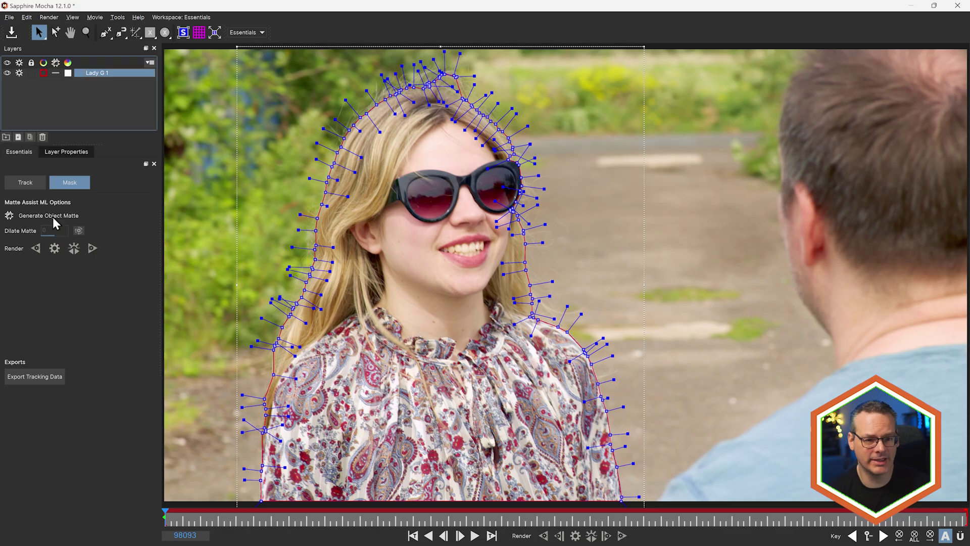
# Enable Generate Object Matte on Lady G 2 and render its matte through the frames
pyautogui.click(9, 216)
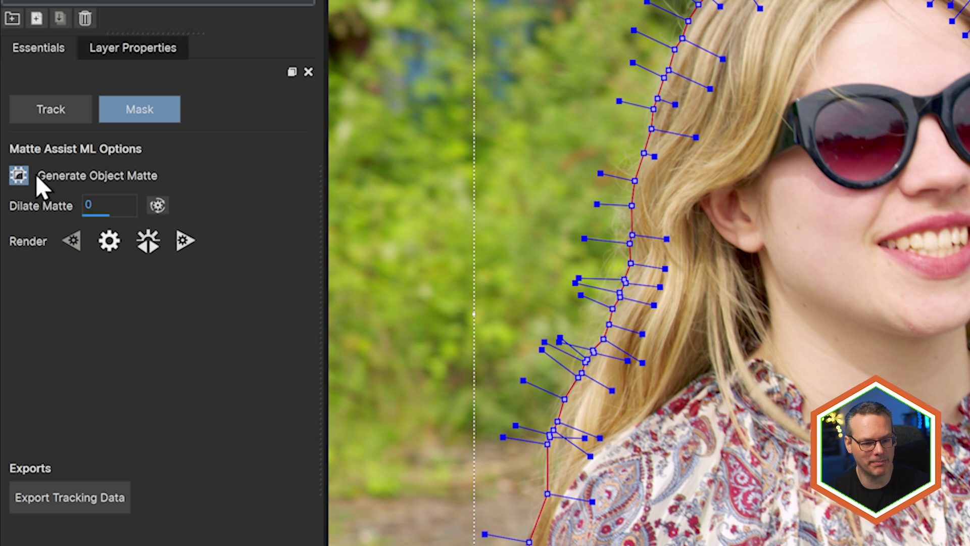
pyautogui.click(153, 250)
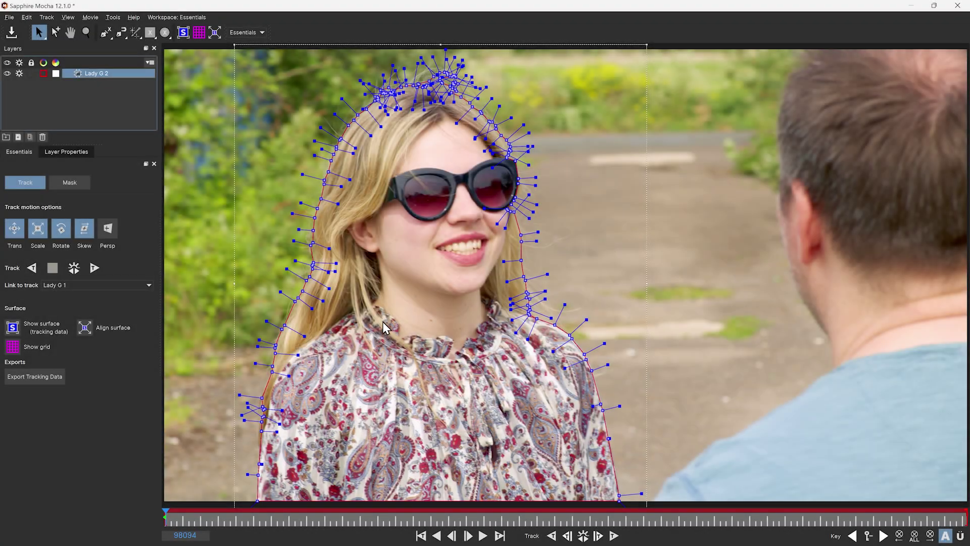
pyautogui.click(94, 269)
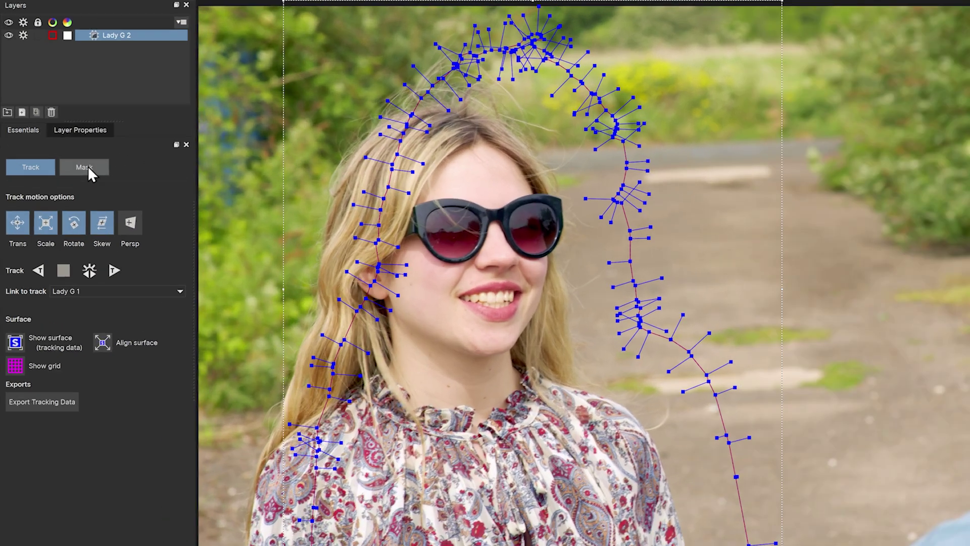
# Track the Lady G 2 outline forward on the Track tab, then stop tracking
pyautogui.click(75, 183)
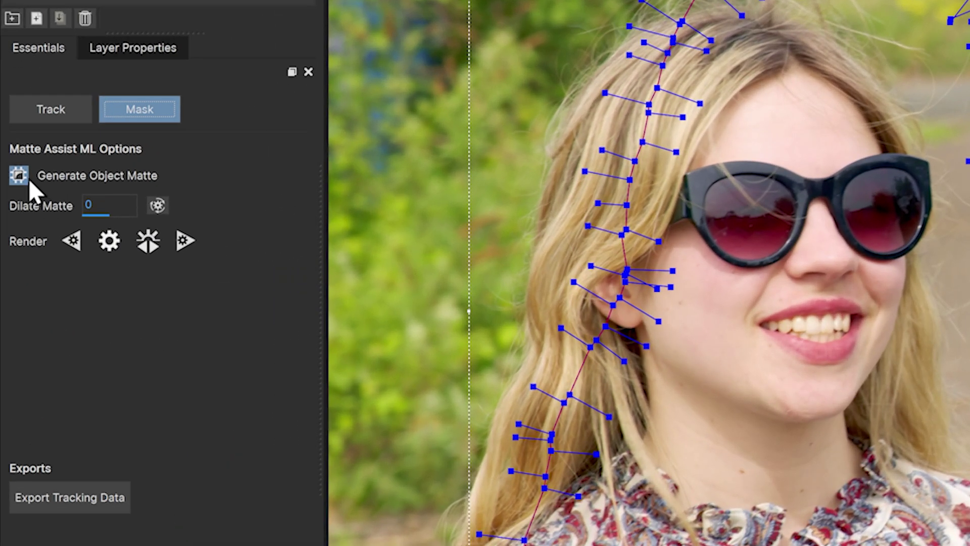
pyautogui.click(42, 116)
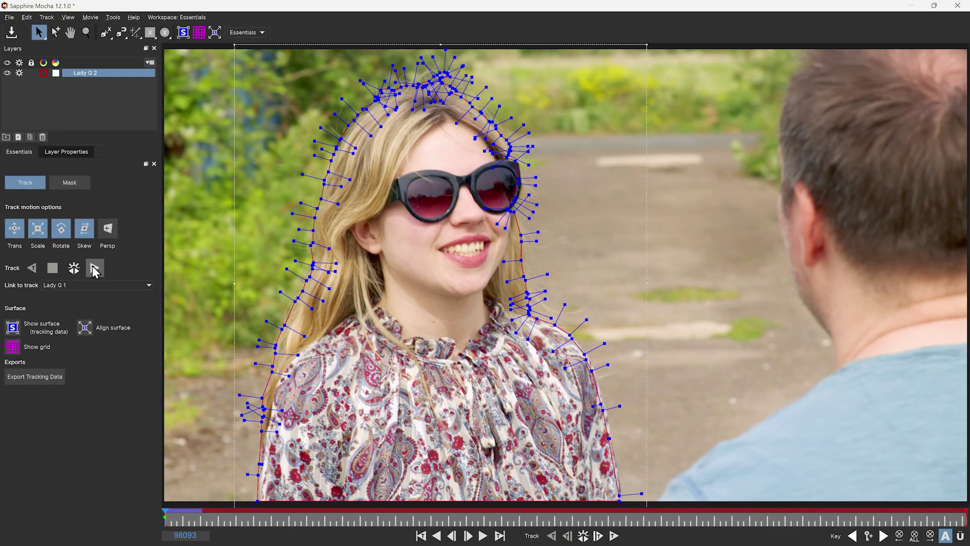
pyautogui.click(94, 268)
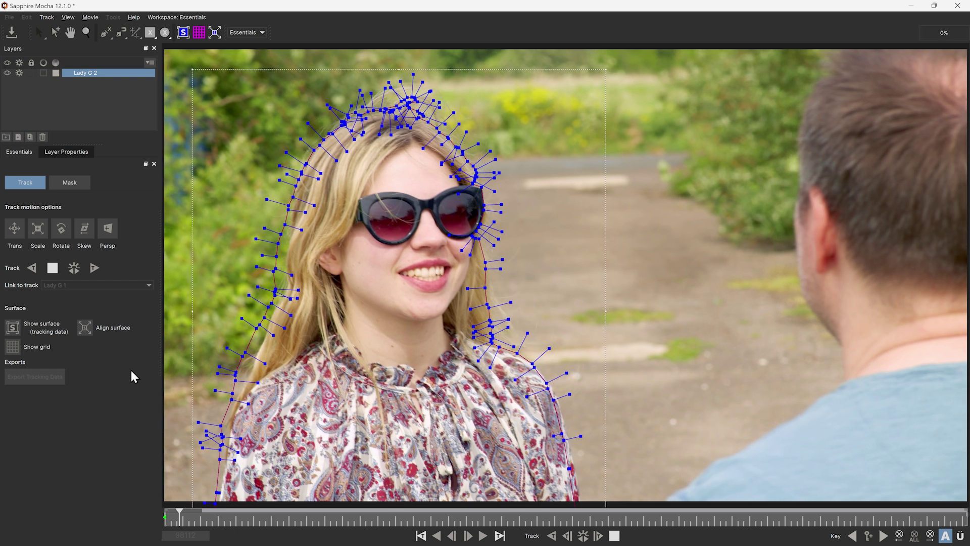
pyautogui.click(53, 187)
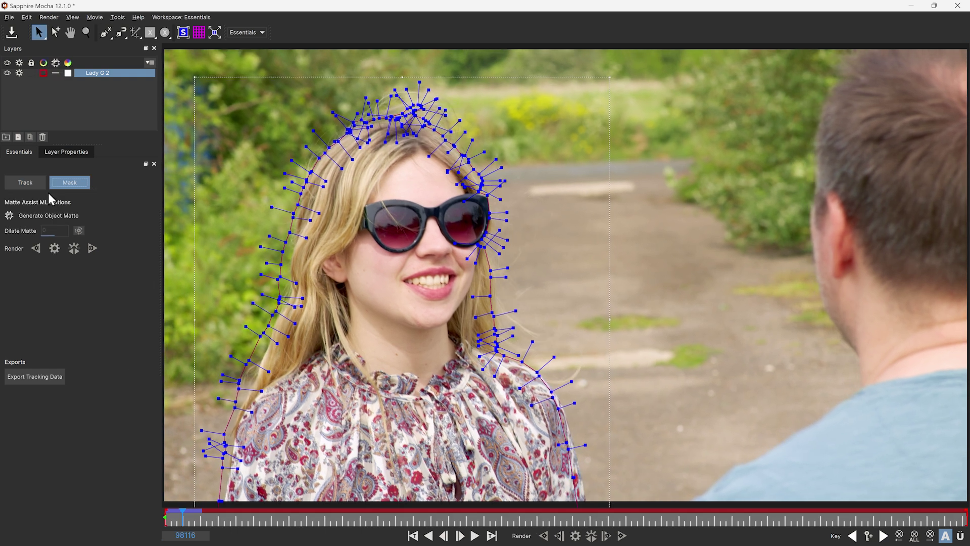
pyautogui.click(34, 185)
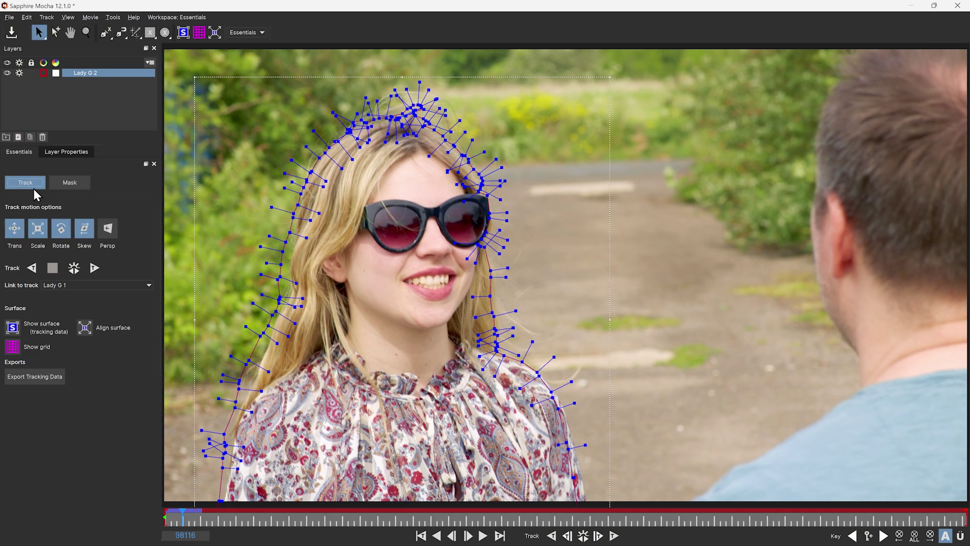
pyautogui.click(69, 182)
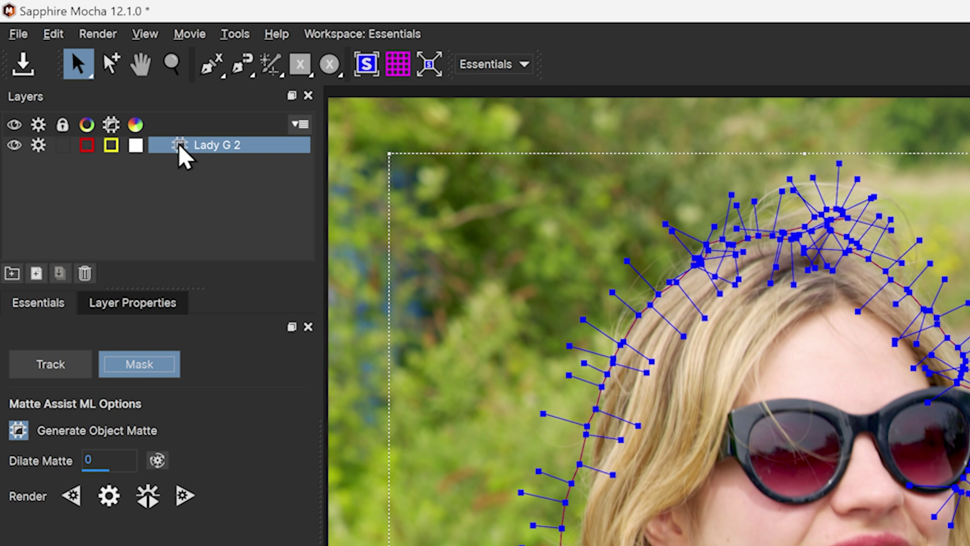
# Leave Generate Object Matte switched off for Lady G 2 in the Mask tab
pyautogui.click(19, 434)
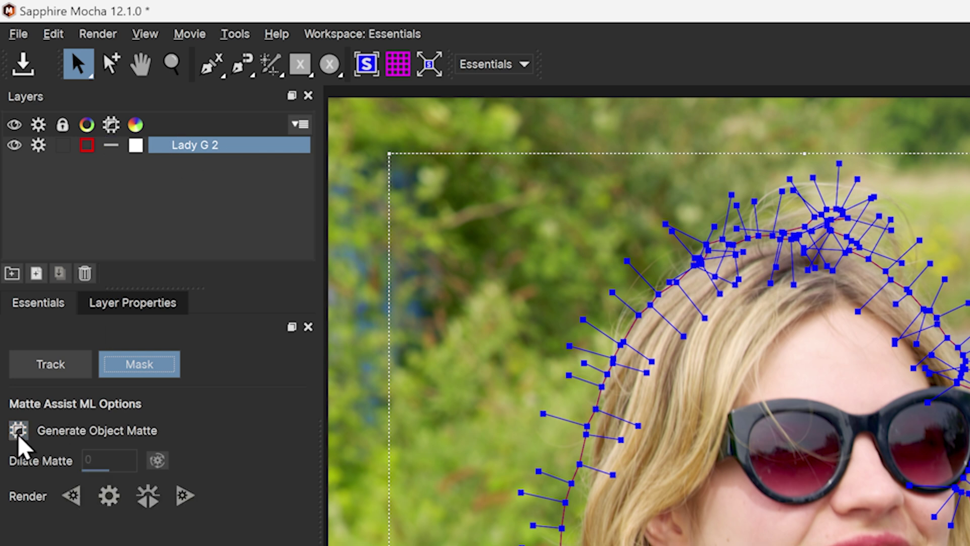
pyautogui.click(19, 437)
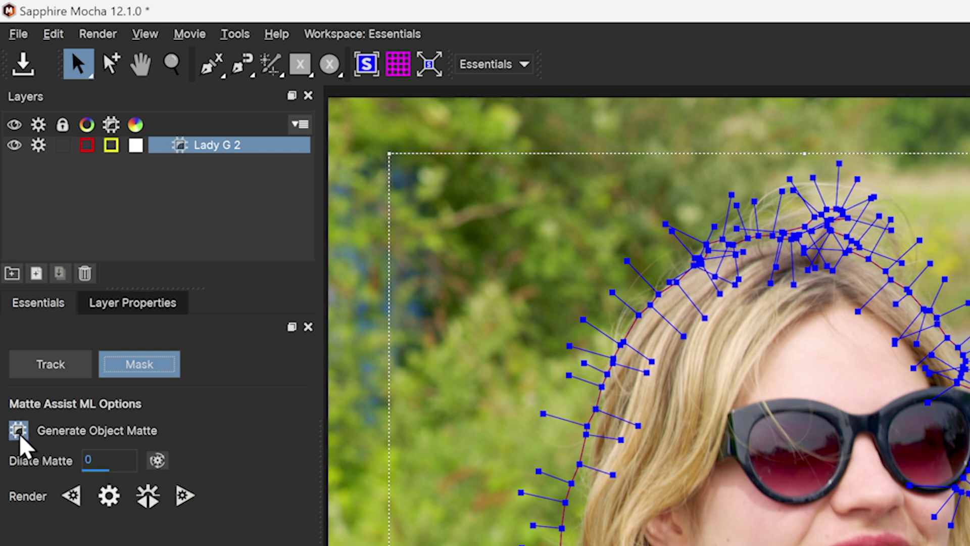
pyautogui.click(20, 435)
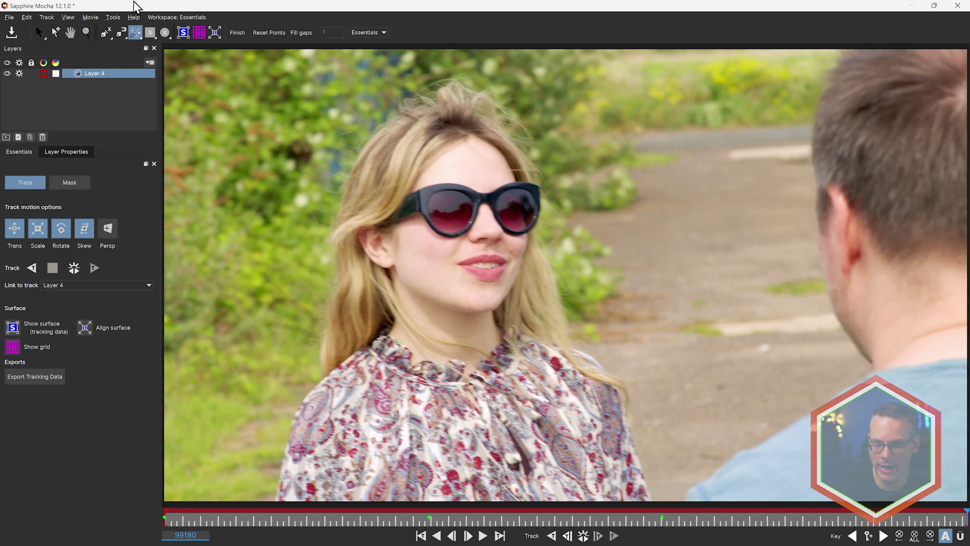
# Add Object Brush points on the woman's hair and blouse in Layer 4, then render forward
pyautogui.click(433, 137)
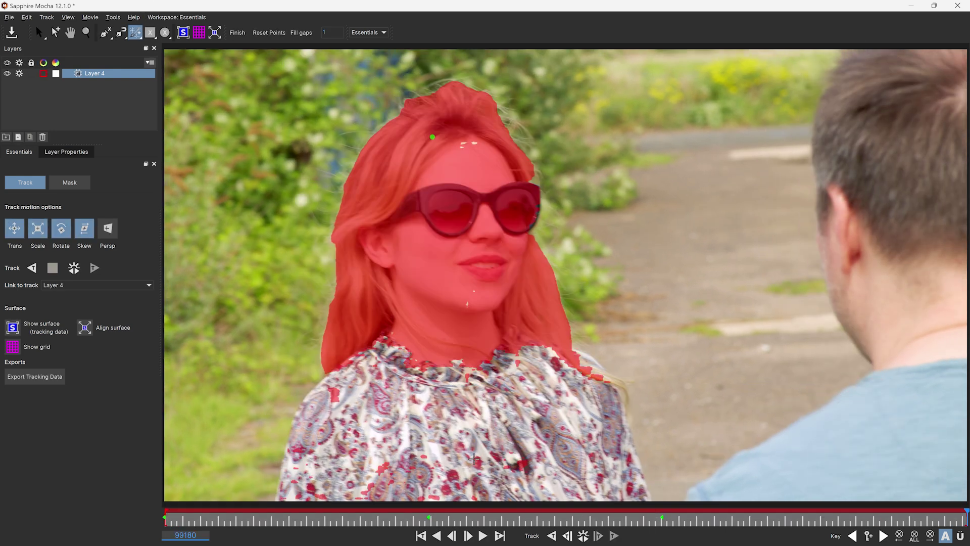
pyautogui.click(480, 464)
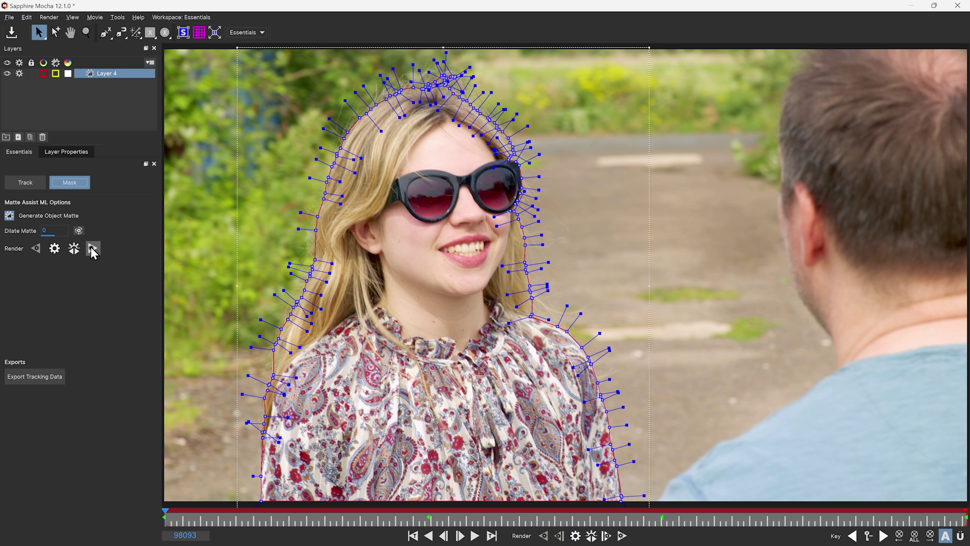
pyautogui.click(92, 249)
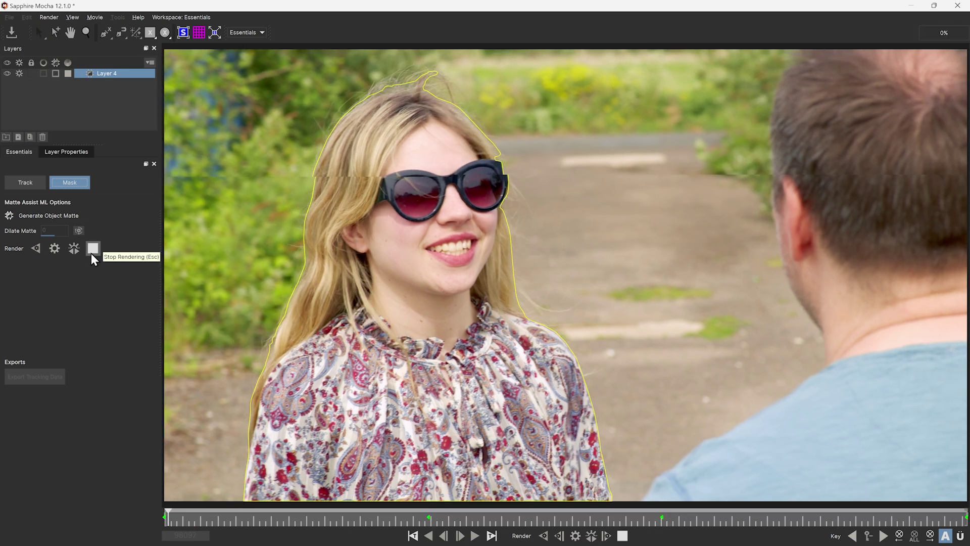